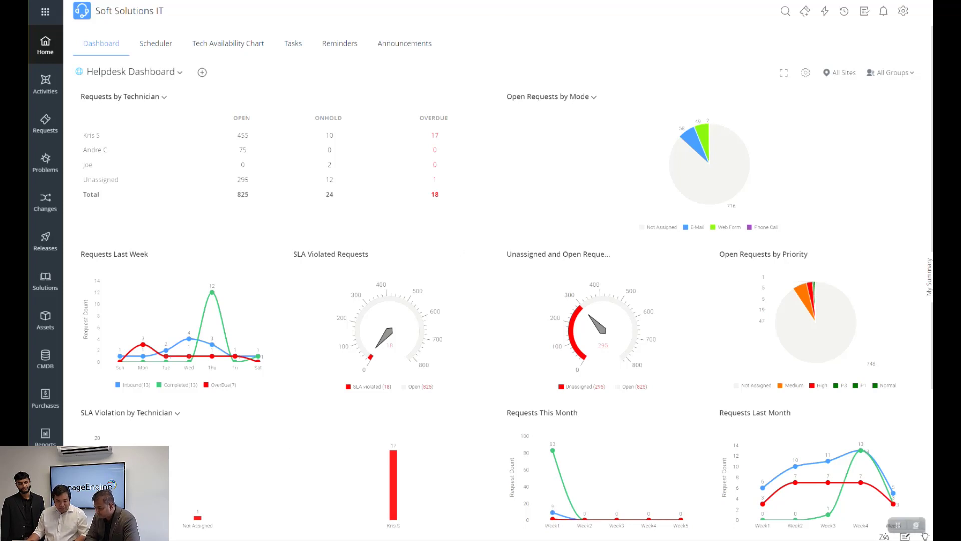
Step: Open ManageEngine Integrations under Setup, try enabling ADManager Plus, and view its configuration
left_click(903, 13)
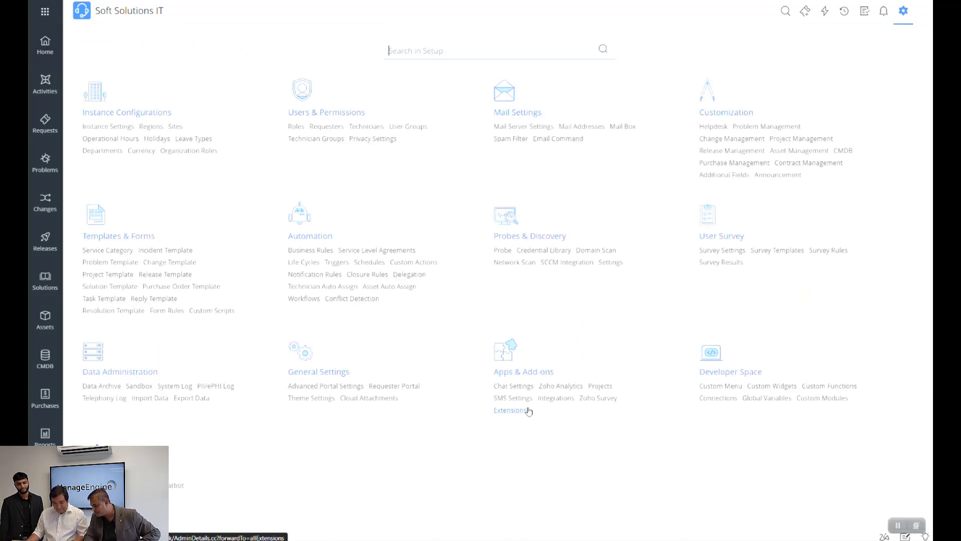
left_click(556, 398)
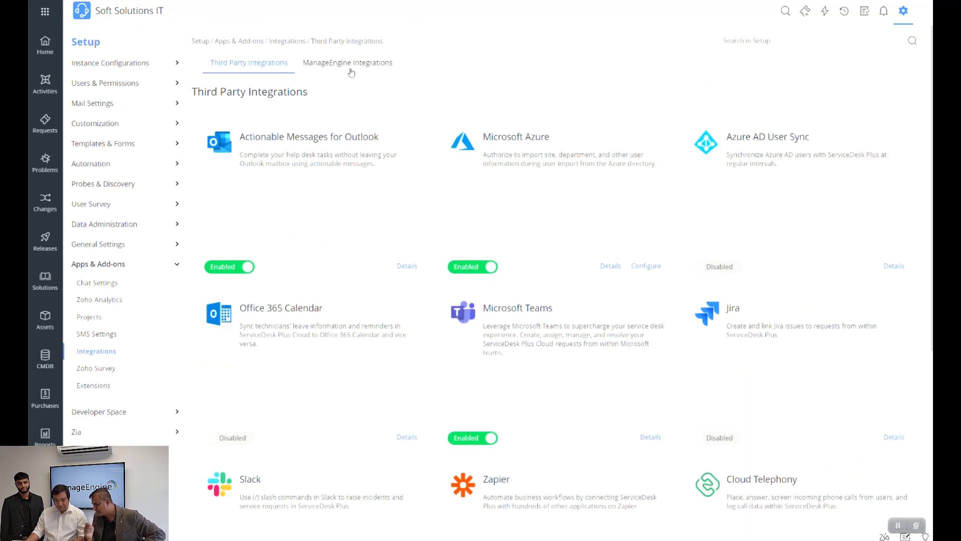
left_click(350, 66)
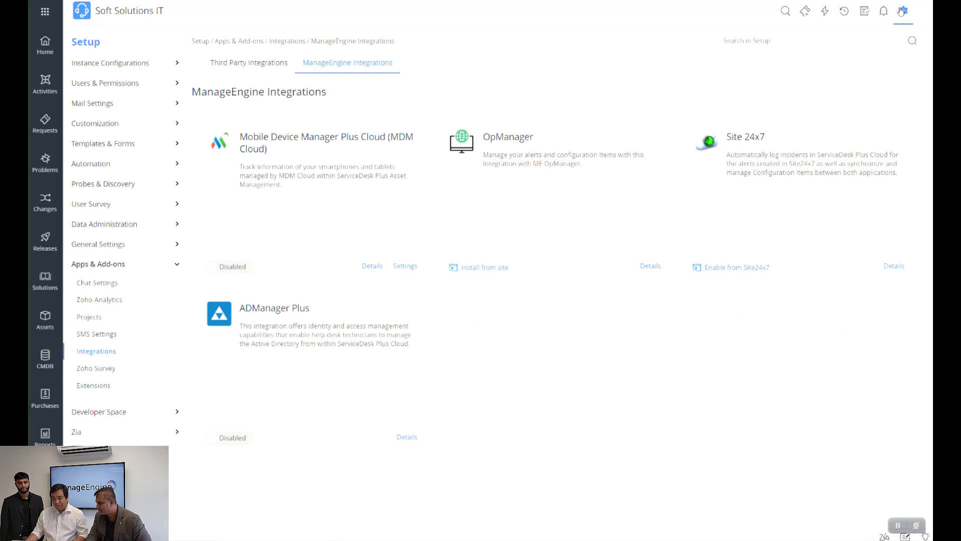
left_click(244, 440)
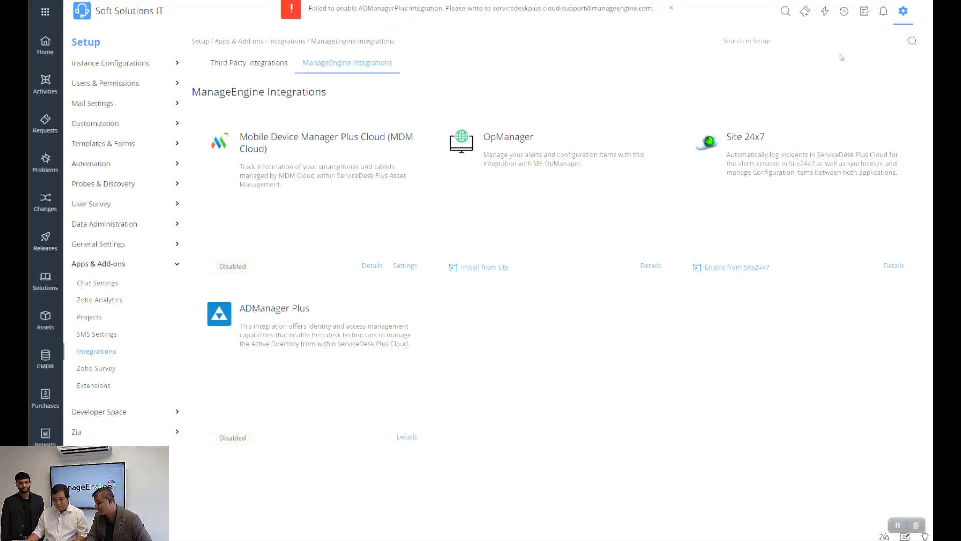
left_click(904, 11)
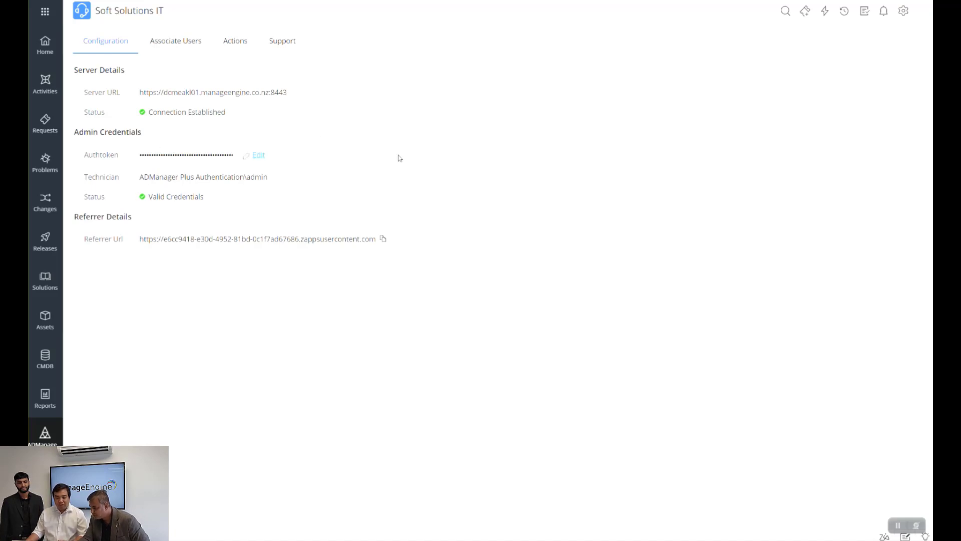
Step: Review the Actions tab, scrolling the toggles down to Remove from Group, all enabled
left_click(230, 44)
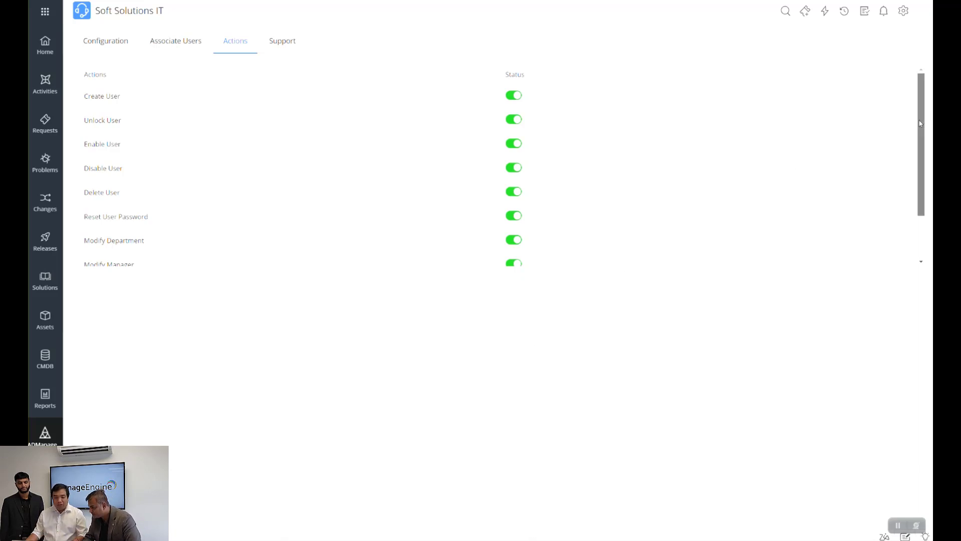
left_click_drag(920, 135, 913, 173)
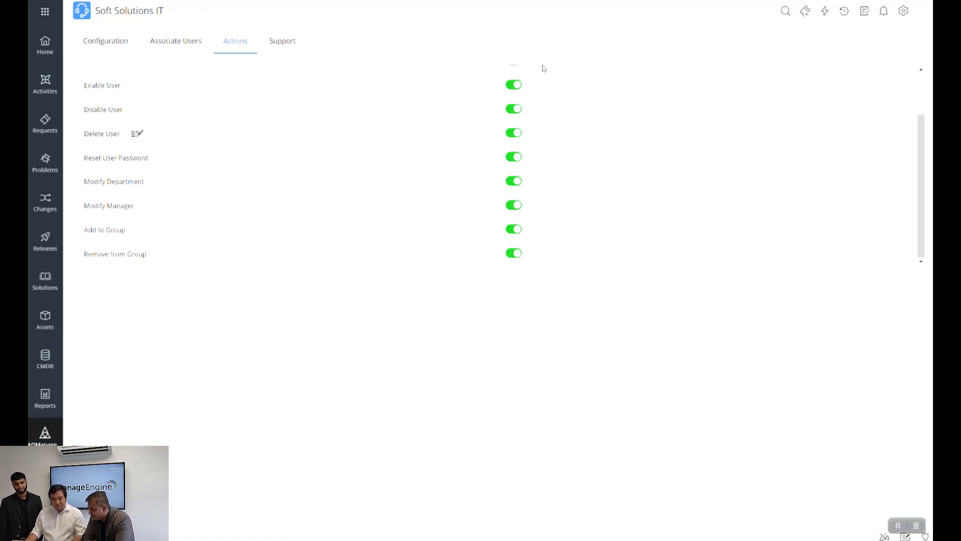
Step: Start a new request from the HR catalog's New Hire Onboarding - Joe template
left_click(906, 12)
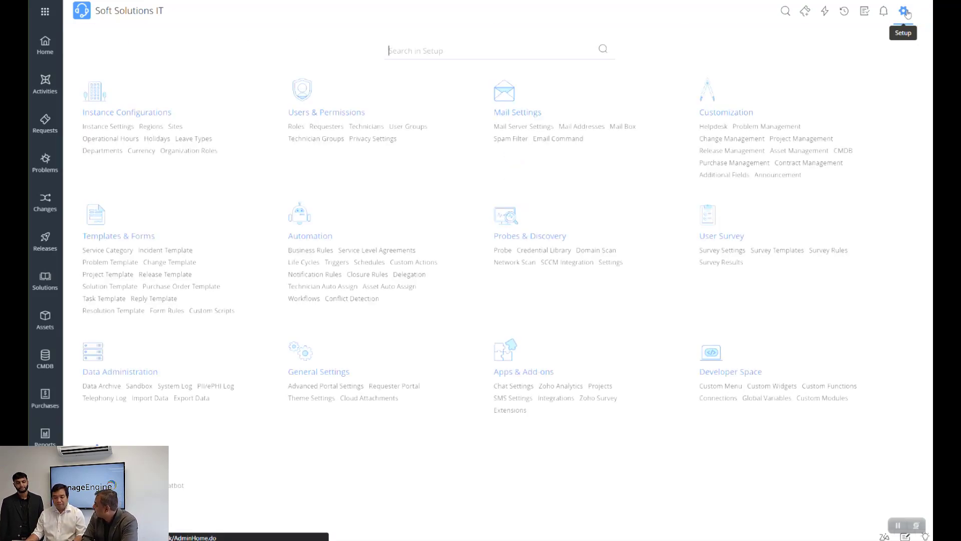
left_click(114, 250)
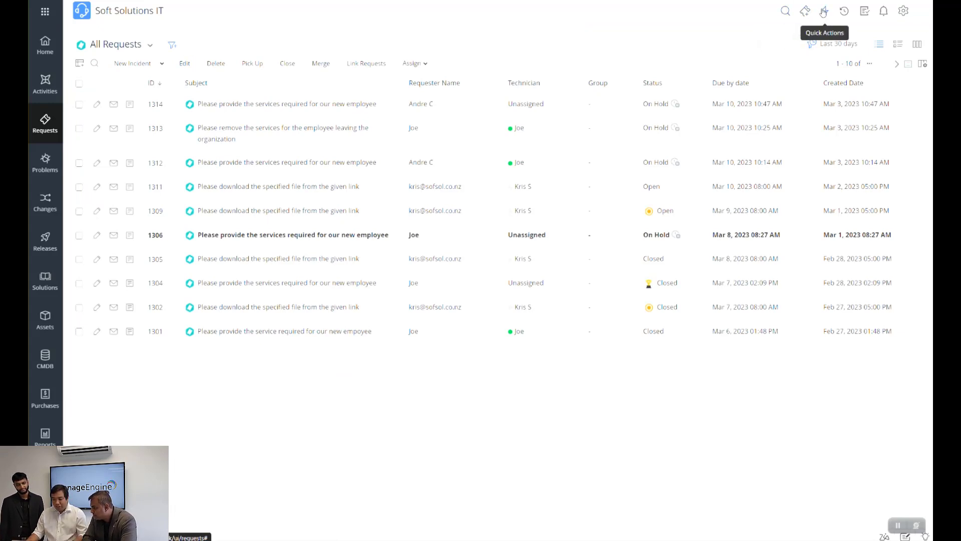
left_click(805, 11)
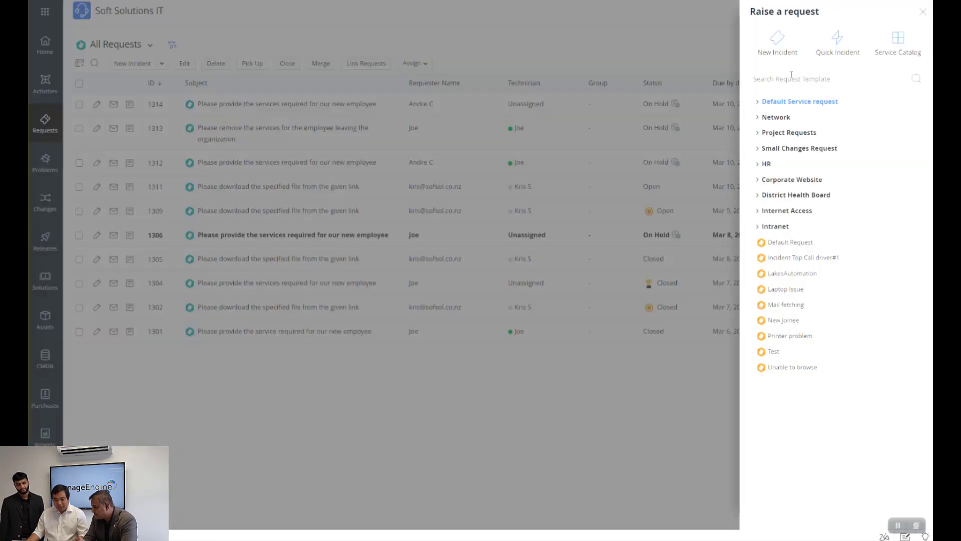
left_click(899, 39)
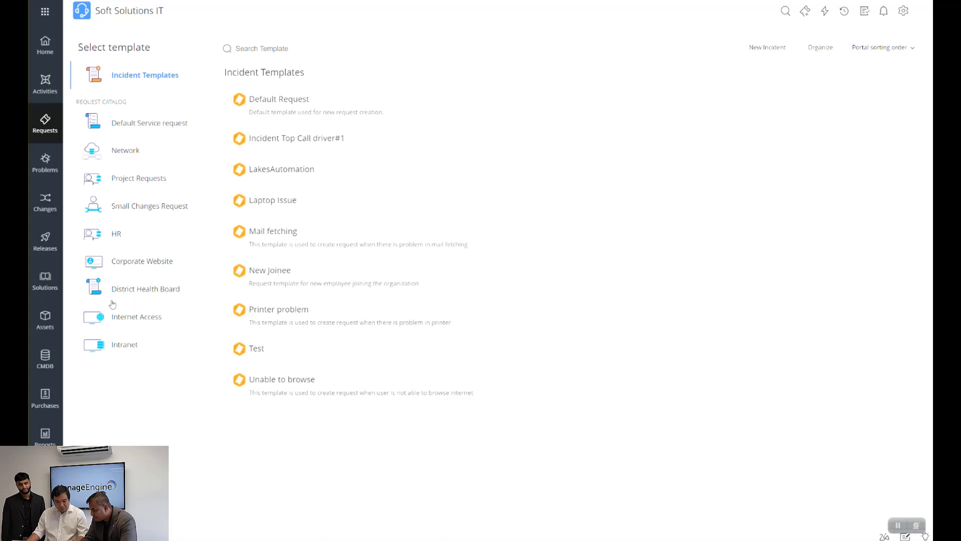
left_click(119, 234)
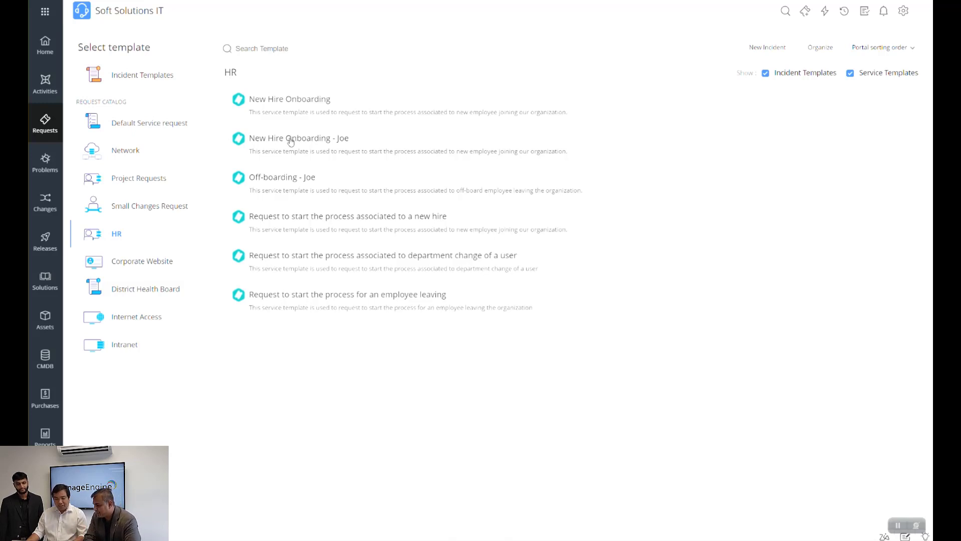
left_click(291, 142)
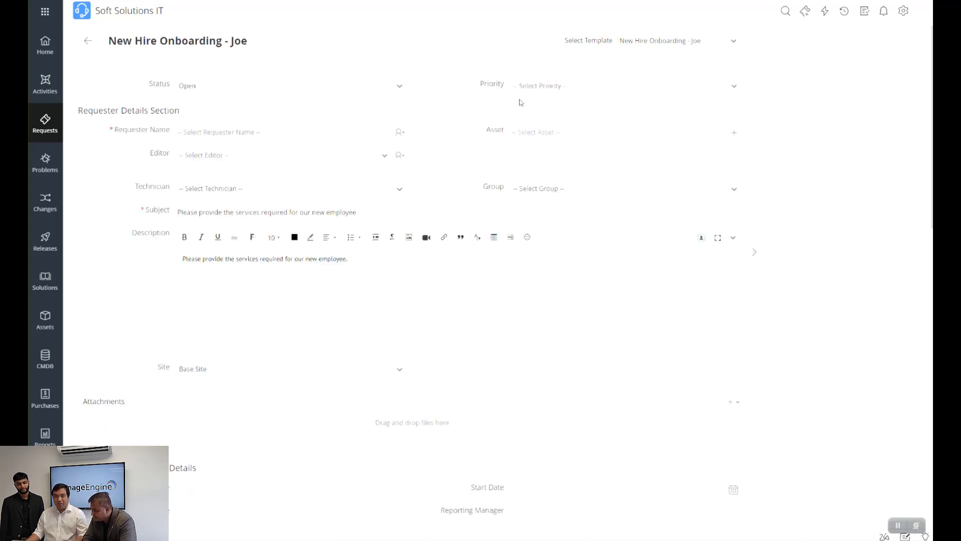
Step: Pick the requester from the name suggestions and assign the request to the technician
left_click(223, 133)
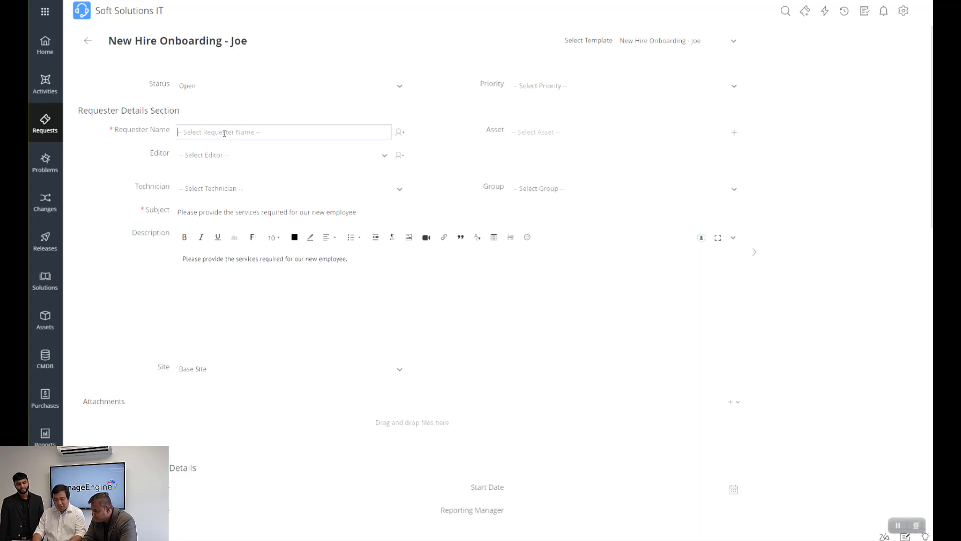
type("Andre C")
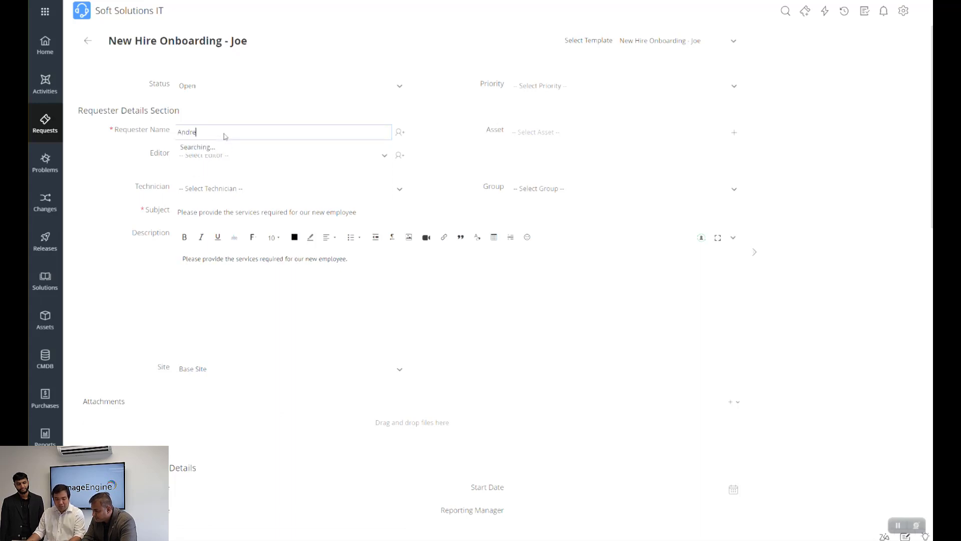
left_click(218, 165)
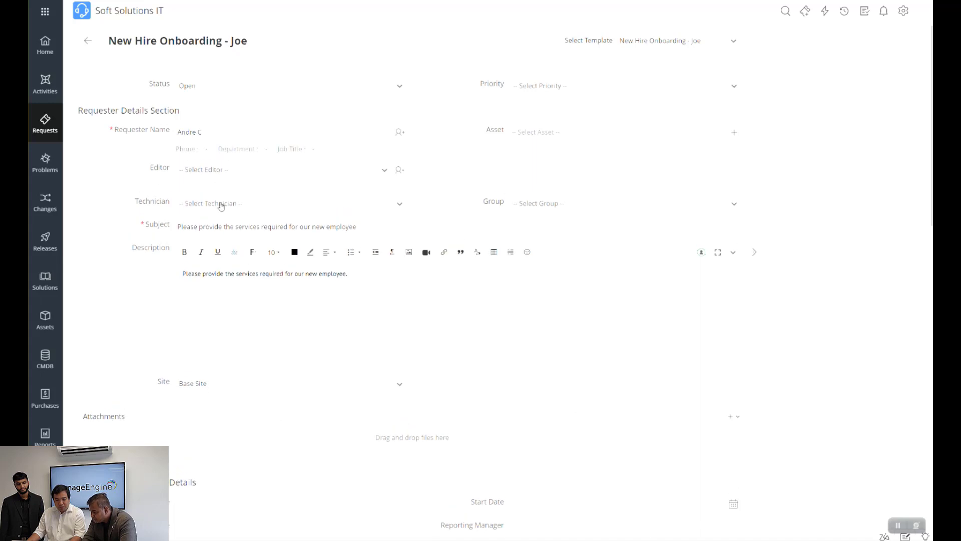
left_click(221, 204)
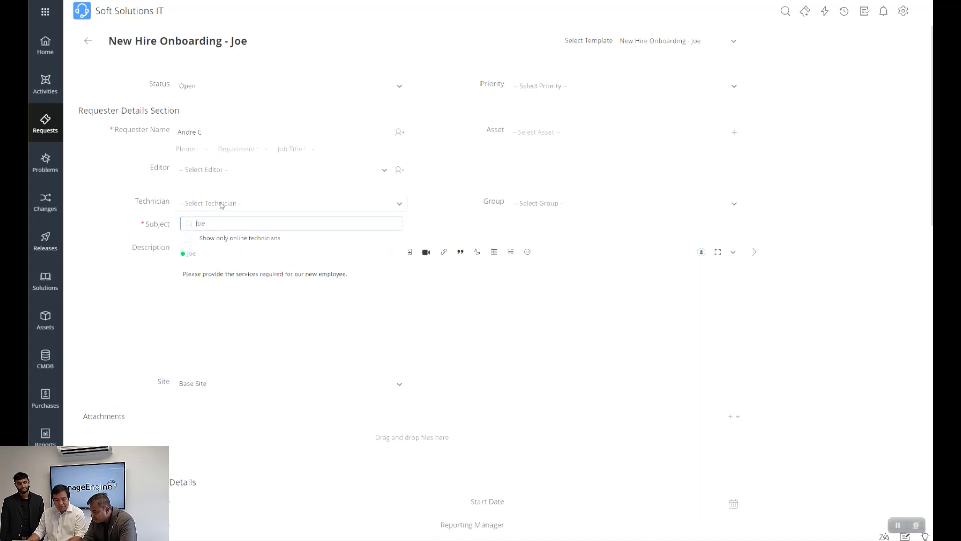
left_click(199, 253)
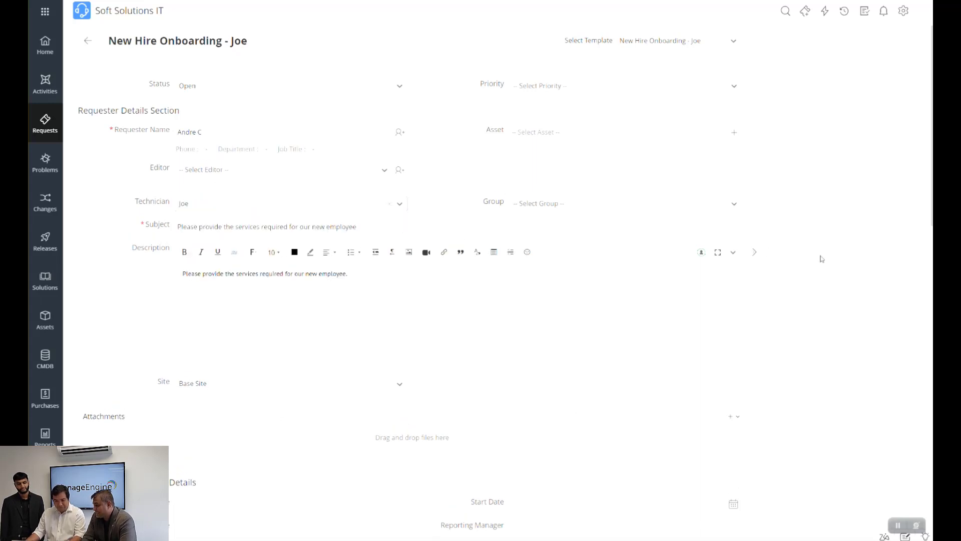
scroll(141, 275, "down", 5)
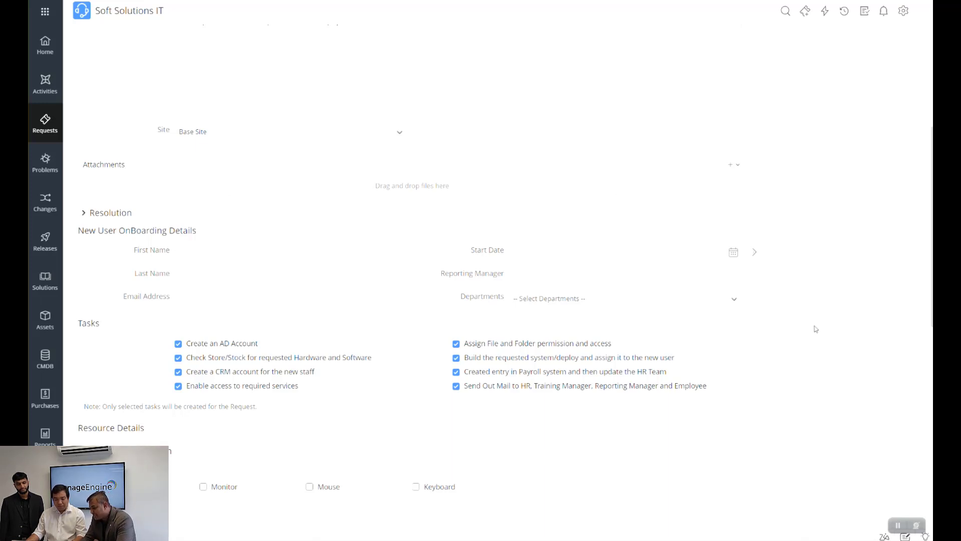
Step: Enter the new user's first name, last name and e-mail address
left_click(271, 253)
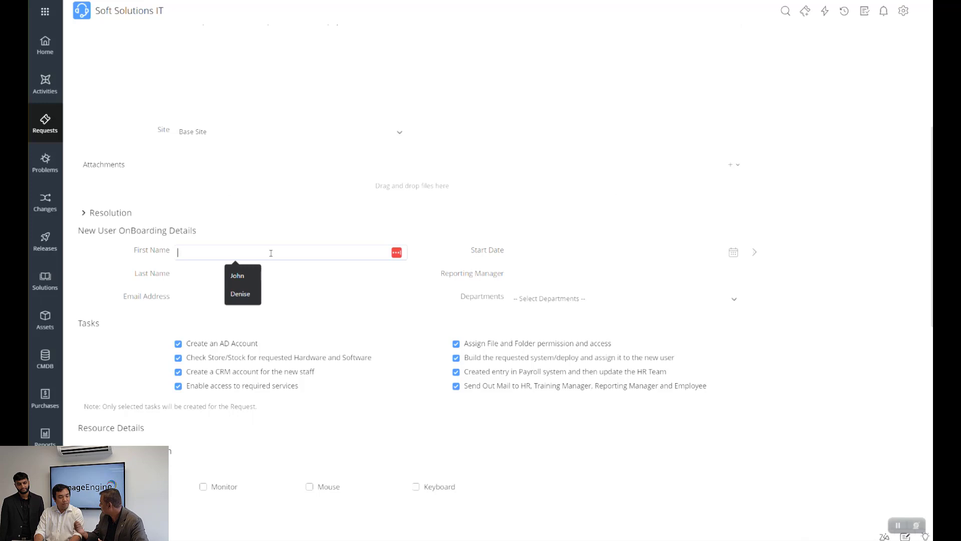
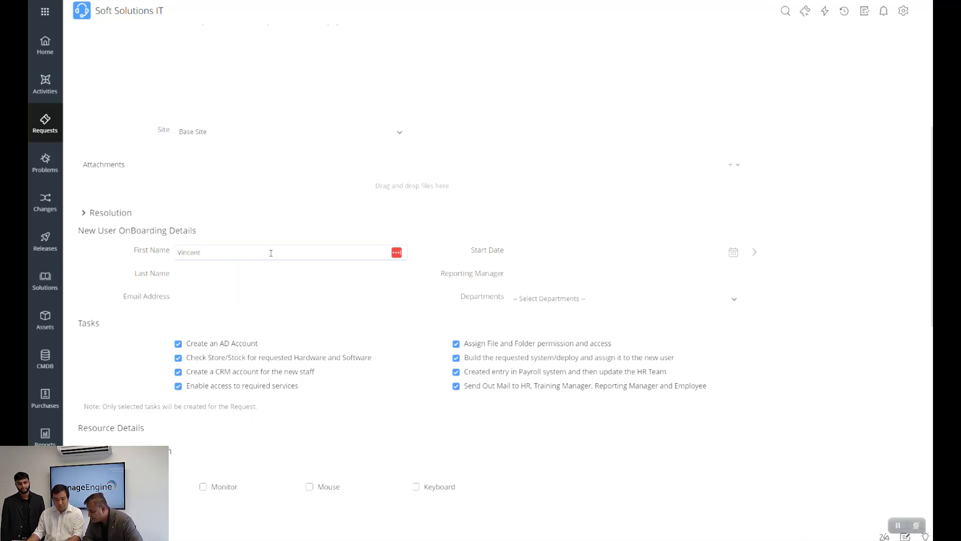
left_click(240, 275)
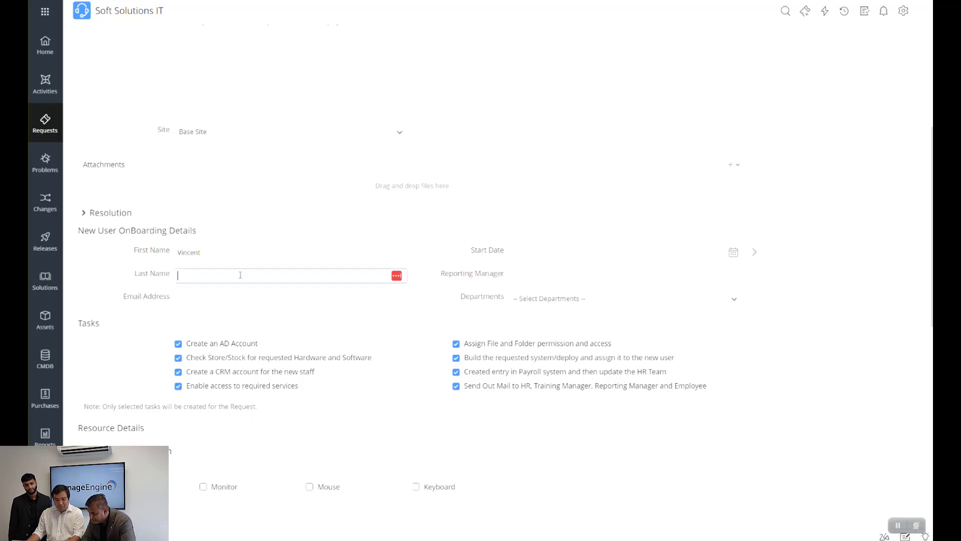
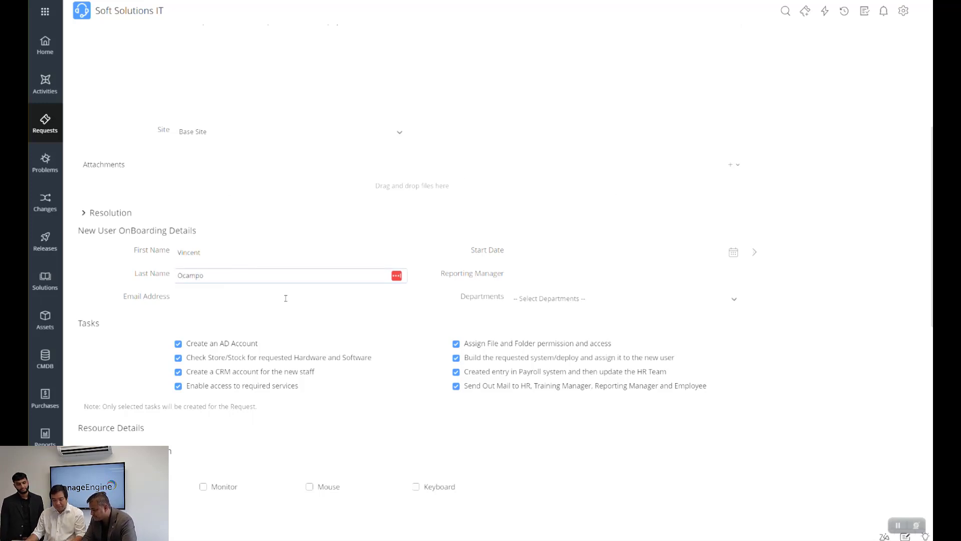
left_click(219, 300)
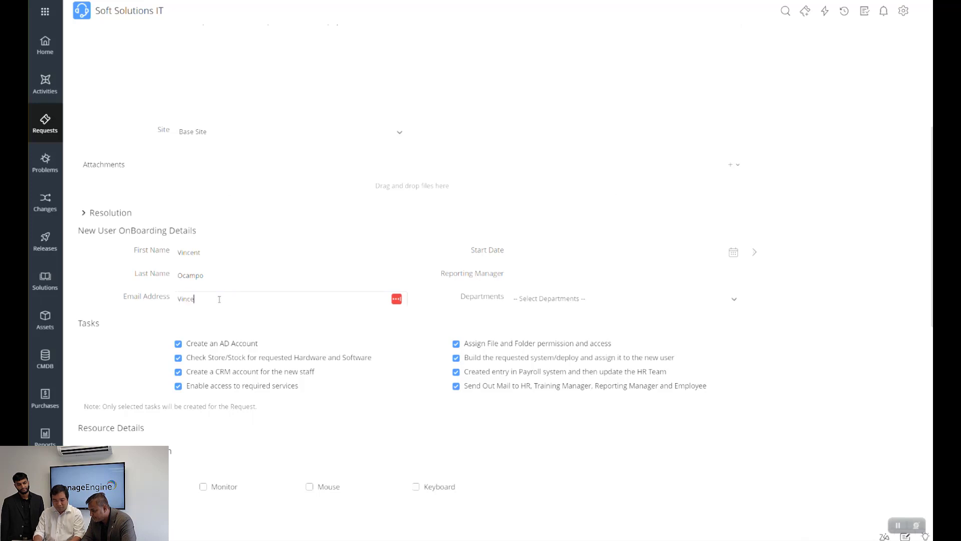
Step: Apply a default start date and set the department to Information Technology
left_click(733, 252)
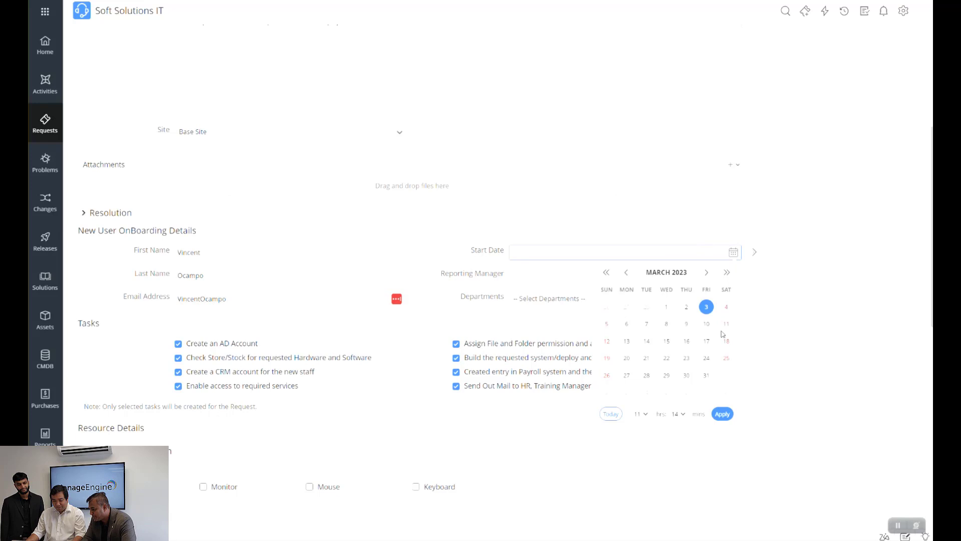
left_click(722, 413)
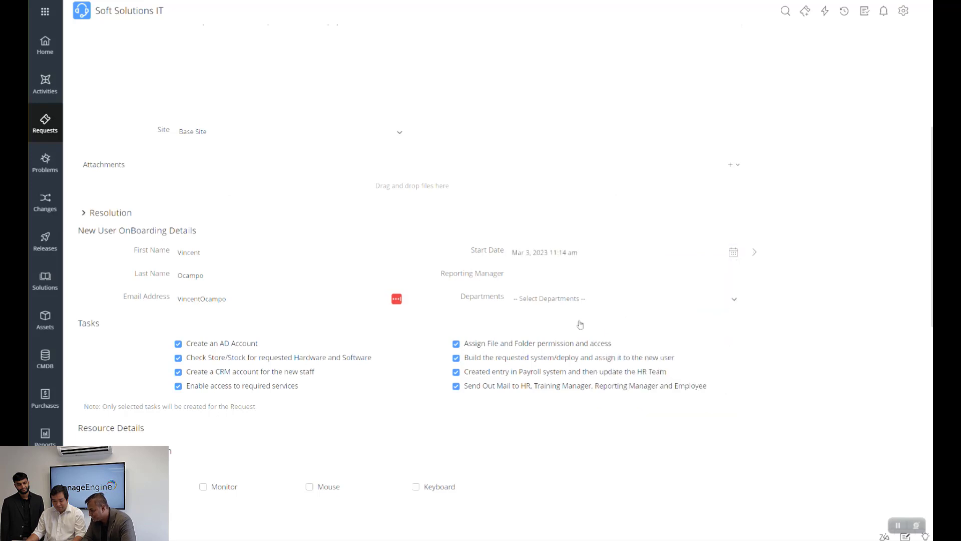
left_click(551, 273)
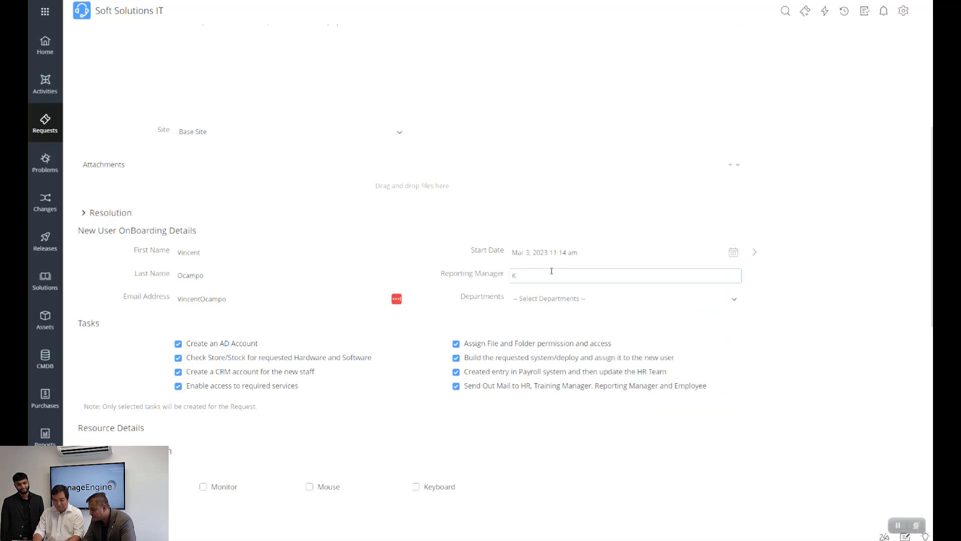
left_click(583, 301)
left_click(548, 384)
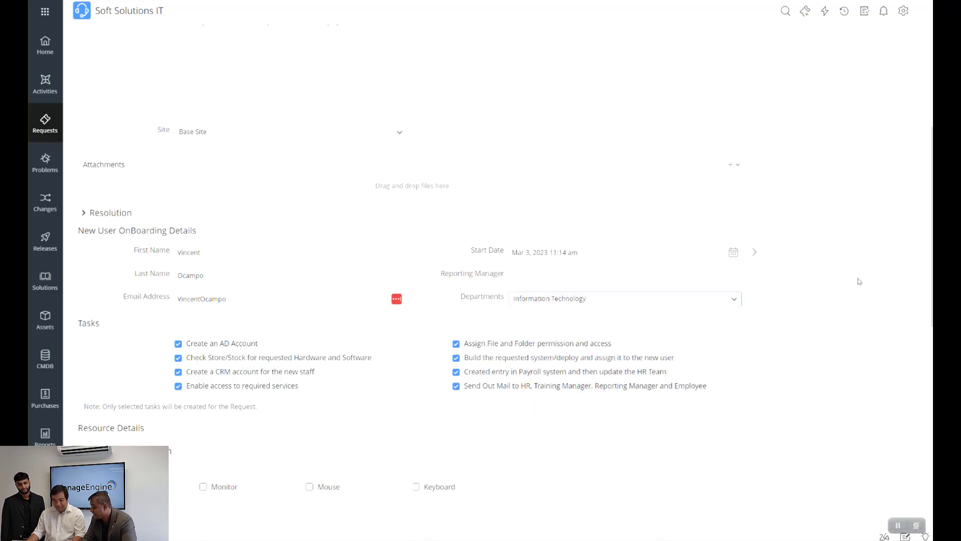
Step: Set the start date to Mar 6, 2023 at 09:00 am
left_click(734, 251)
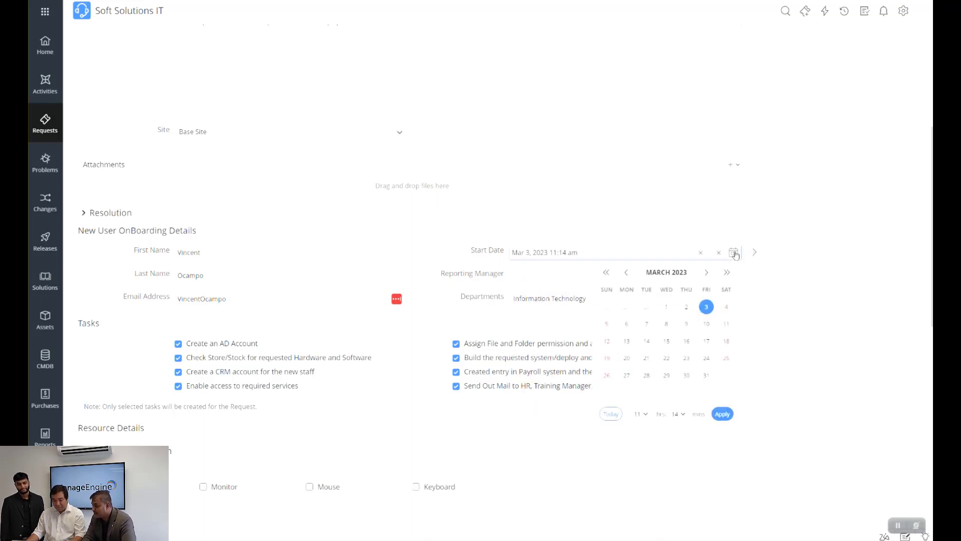
left_click(626, 324)
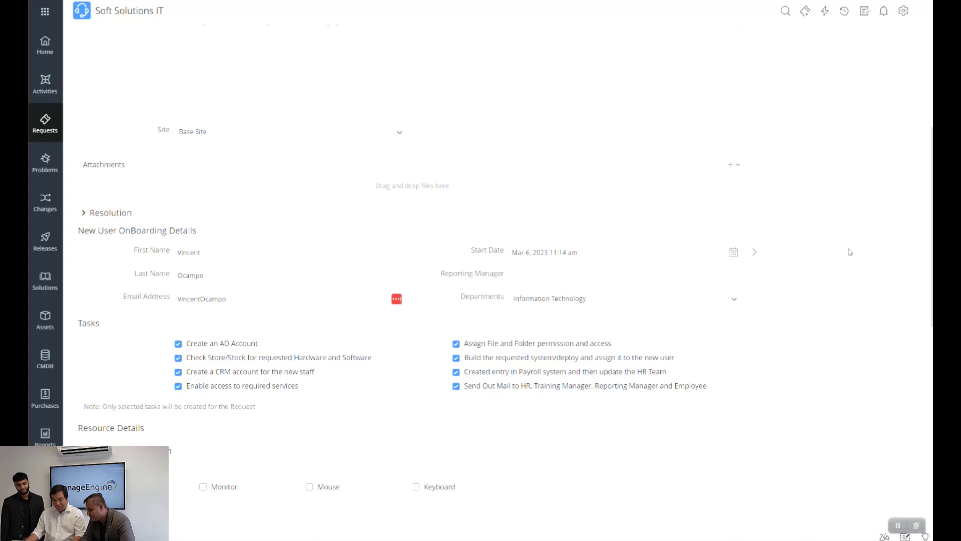
left_click(566, 253)
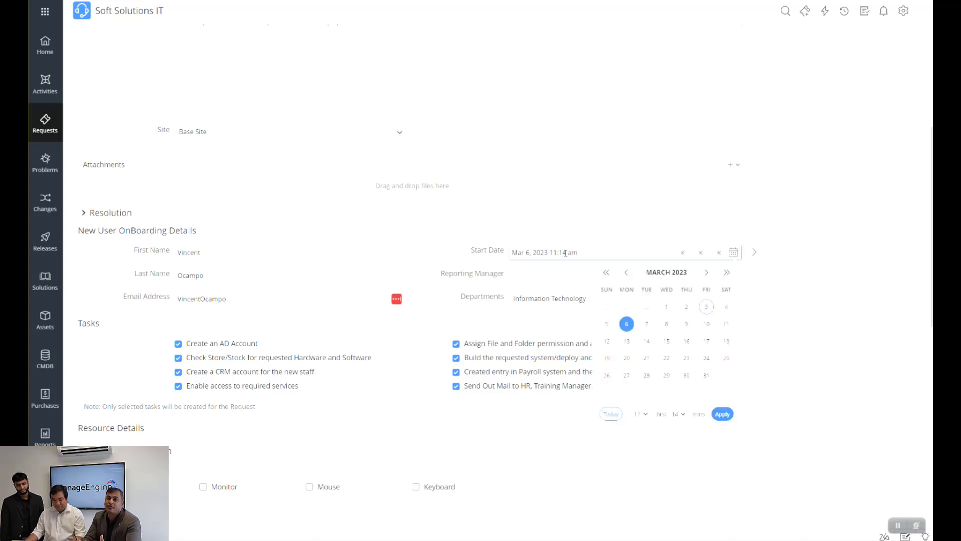
left_click(646, 414)
left_click(643, 316)
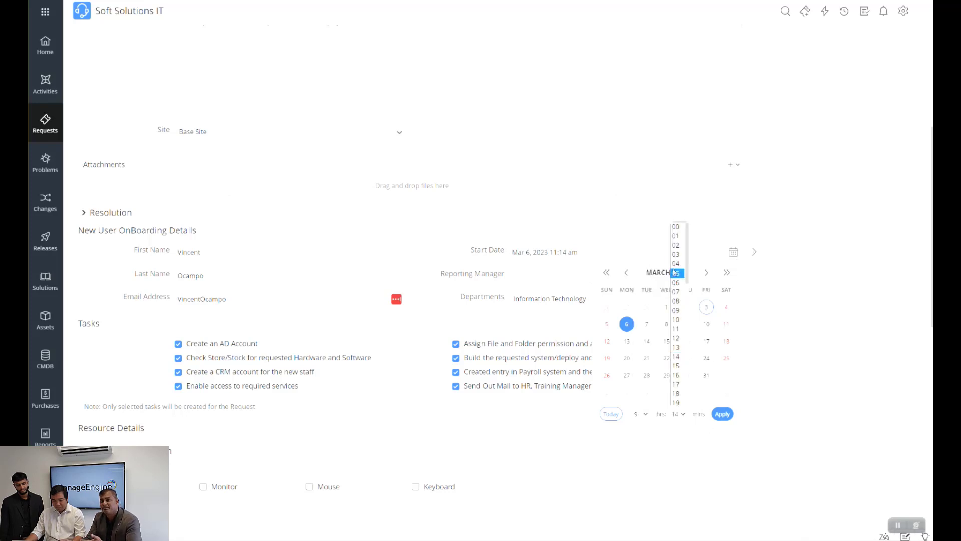
left_click(677, 228)
left_click(722, 414)
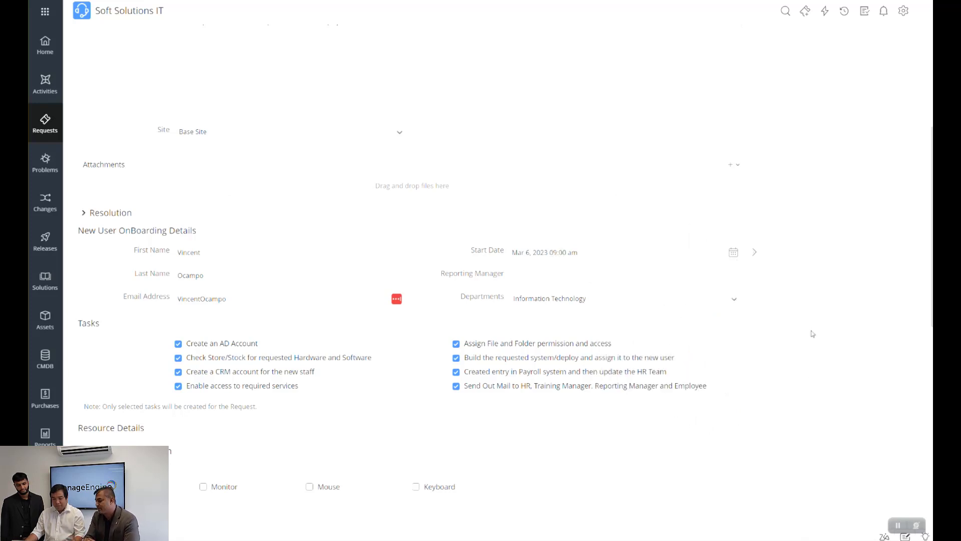
scroll(796, 328, "down", 1)
scroll(794, 320, "up", 4)
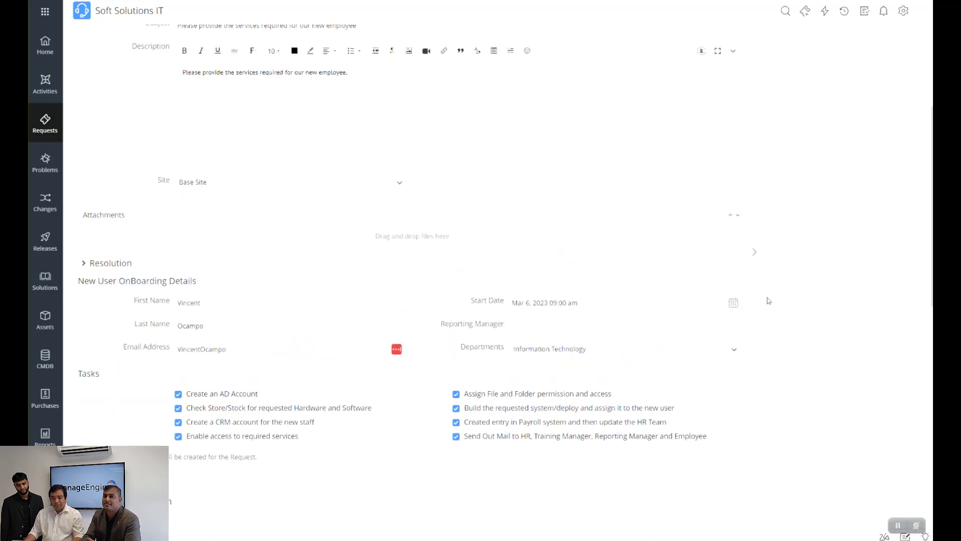
scroll(788, 300, "down", 4)
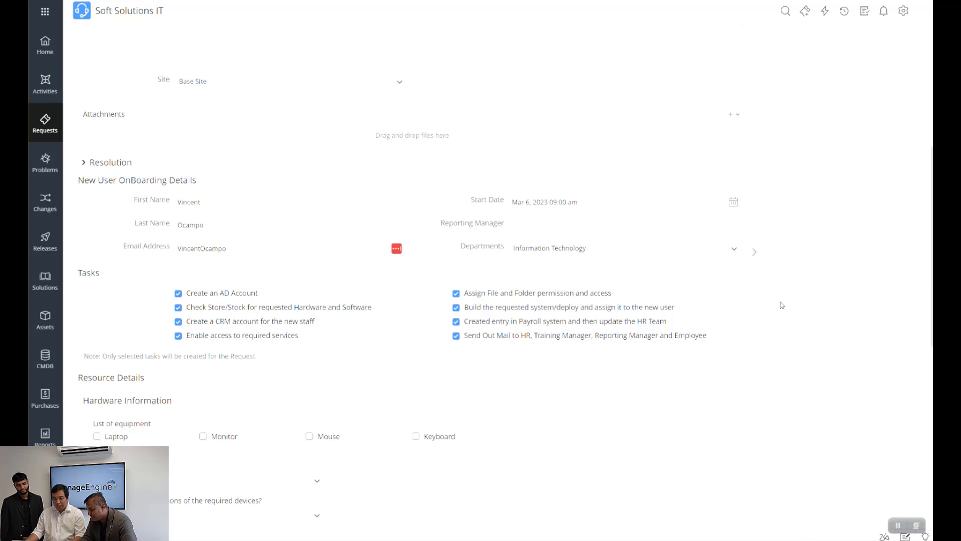
scroll(794, 315, "down", 1)
scroll(805, 325, "up", 1)
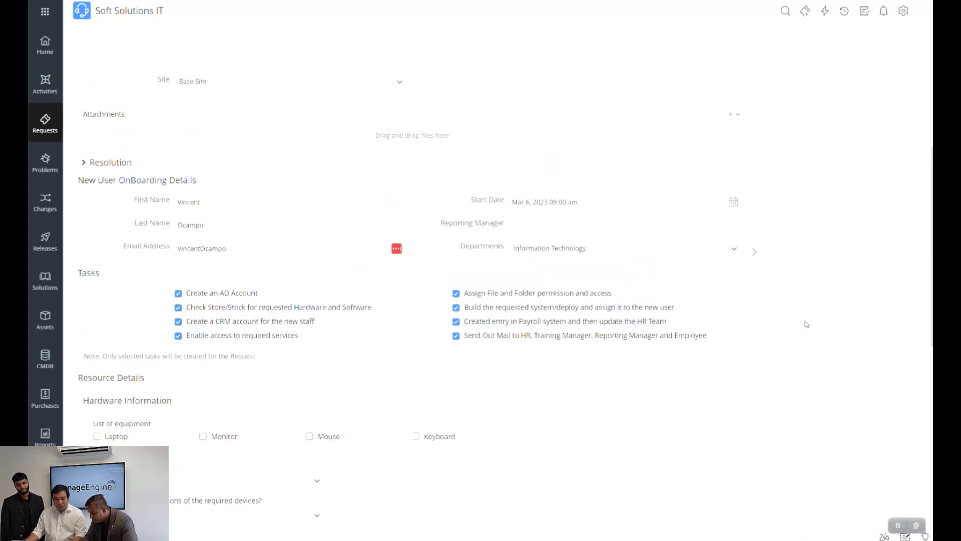
scroll(807, 324, "down", 5)
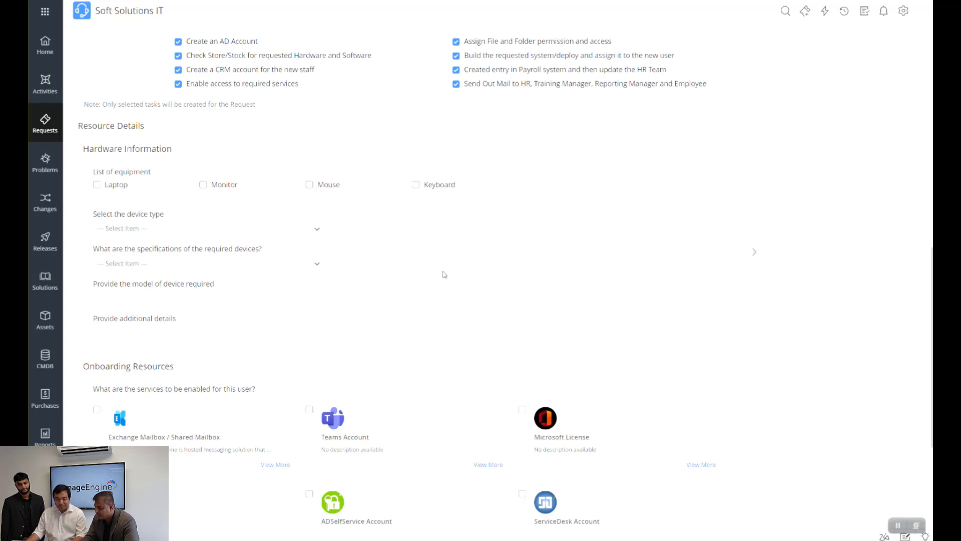
Step: Request a laptop, monitor and mouse, with device type Laptop and specification Windows
left_click(97, 186)
left_click(203, 186)
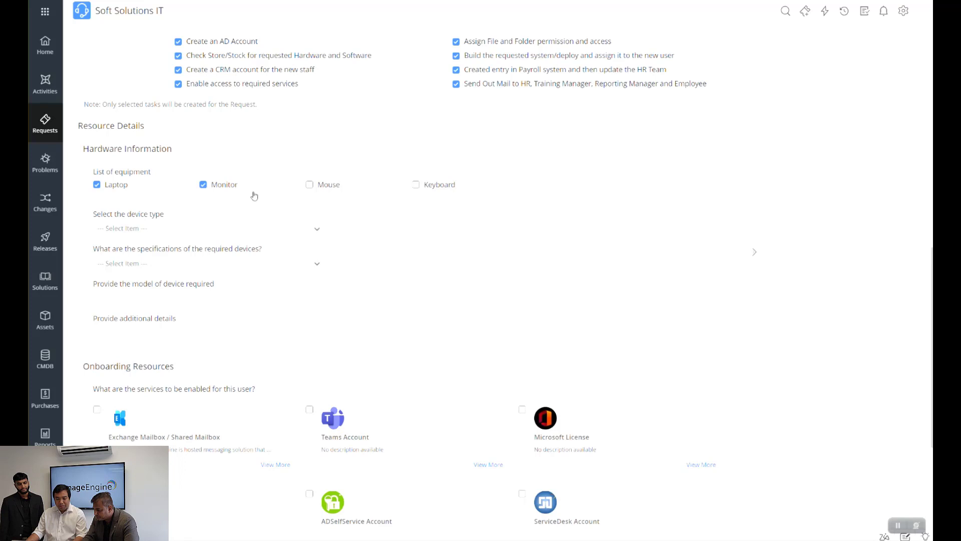
left_click(330, 186)
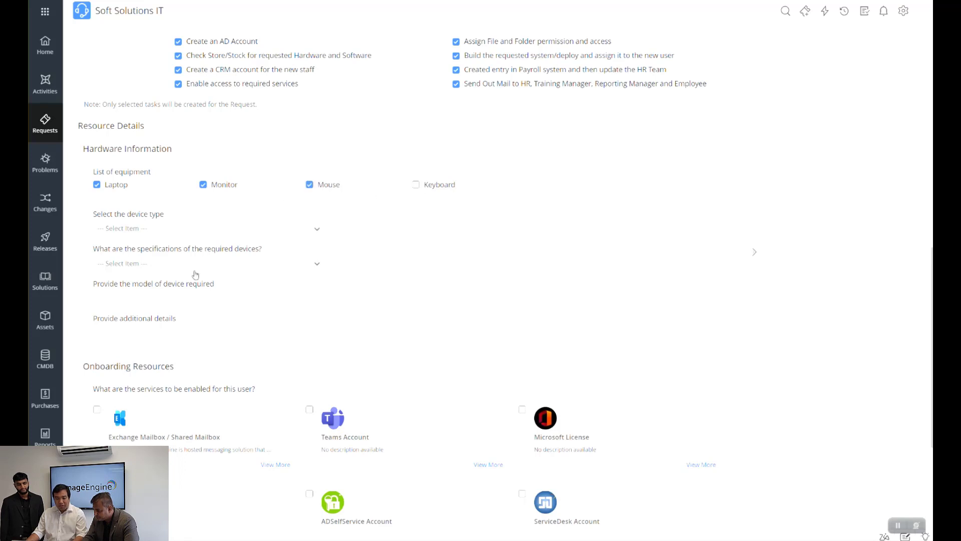
left_click(157, 231)
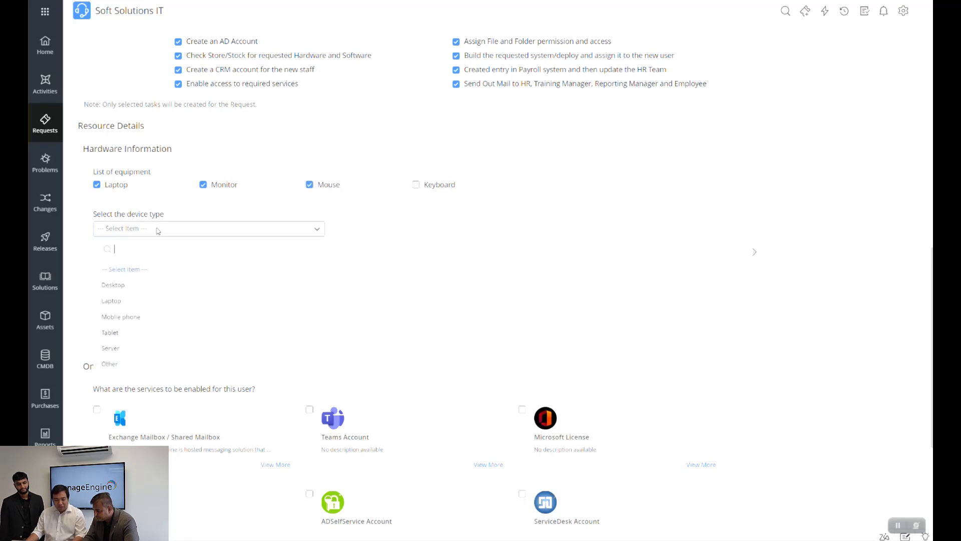
left_click(116, 313)
left_click(164, 263)
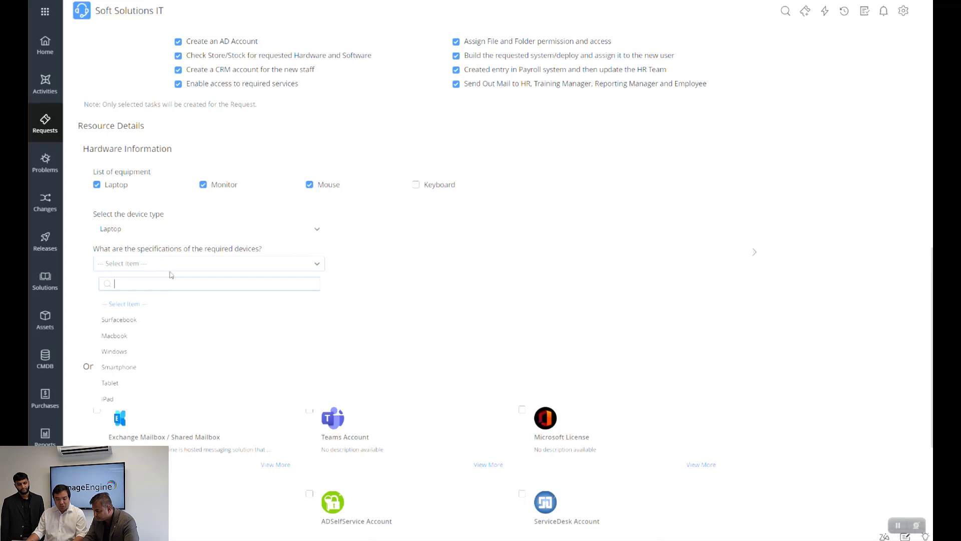
left_click(124, 350)
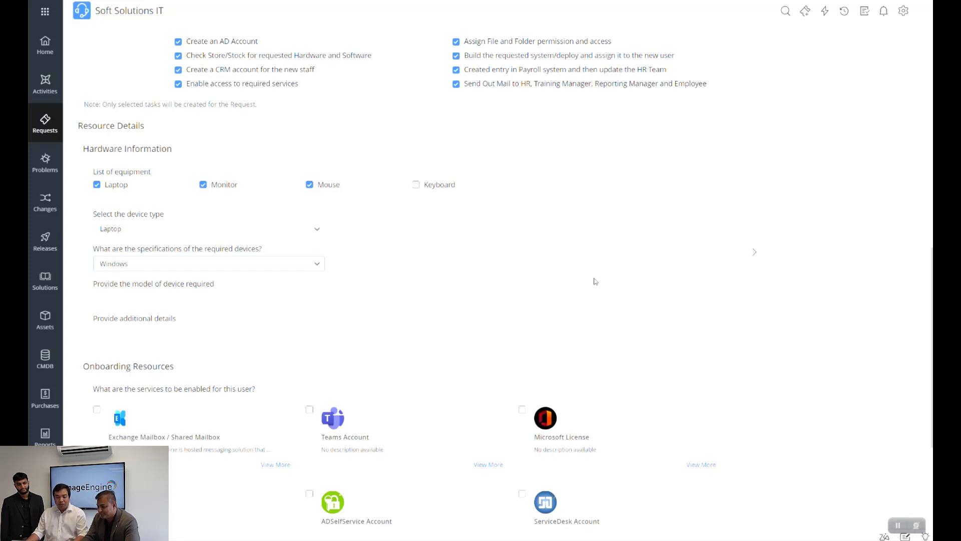
Step: Enable Exchange Mailbox, Azure AD License, Teams, Microsoft License, ServiceDesk and ADManager Plus services
scroll(541, 286, "down", 4)
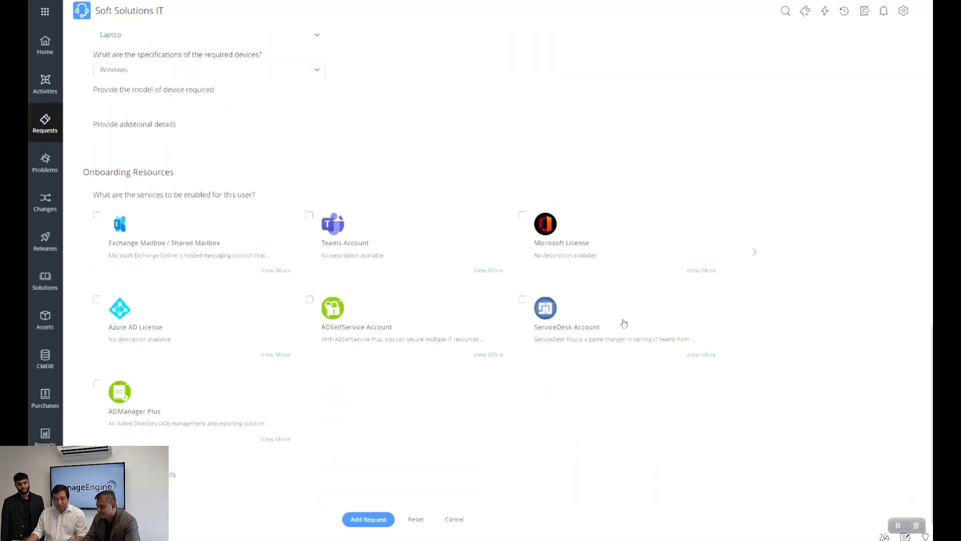
scroll(625, 323, "up", 1)
scroll(606, 279, "up", 1)
scroll(621, 300, "down", 2)
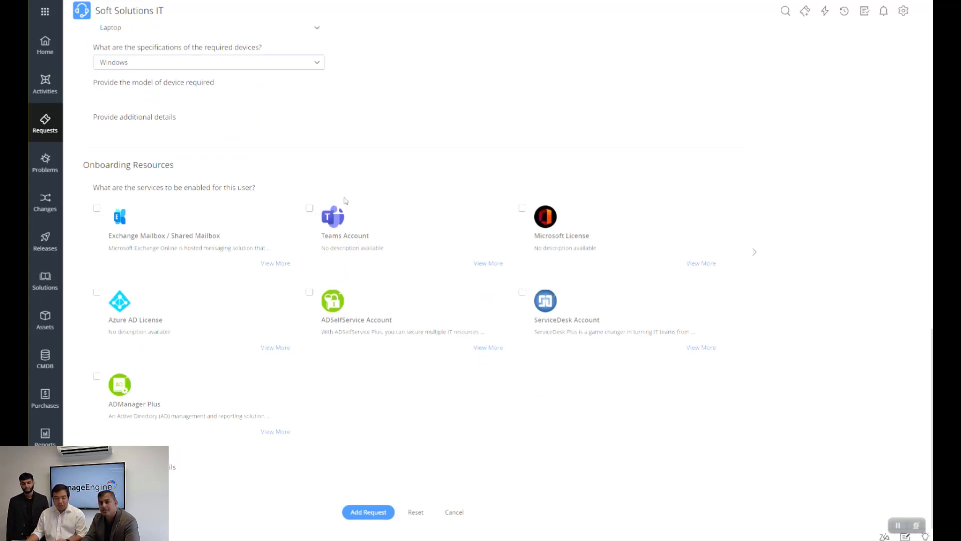
left_click(97, 208)
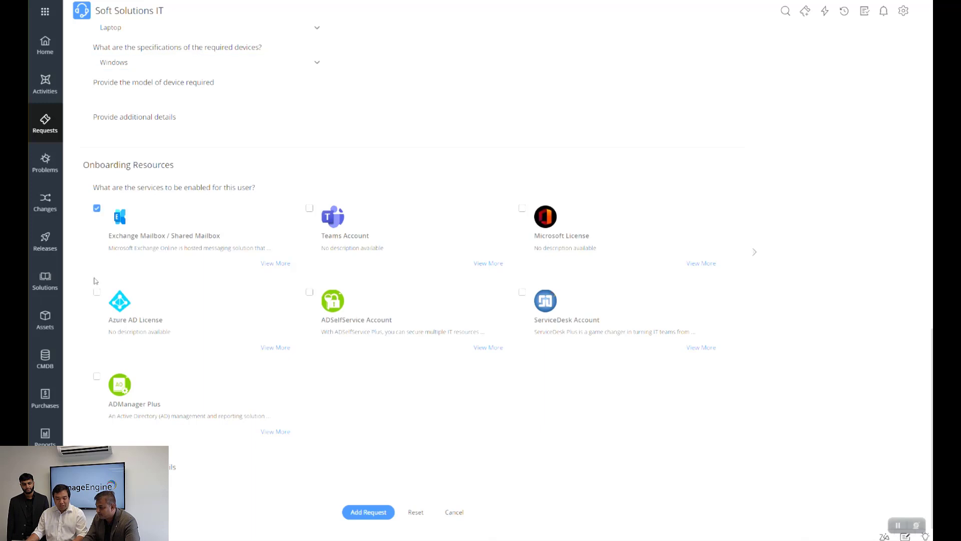
left_click(96, 292)
left_click(309, 209)
left_click(522, 212)
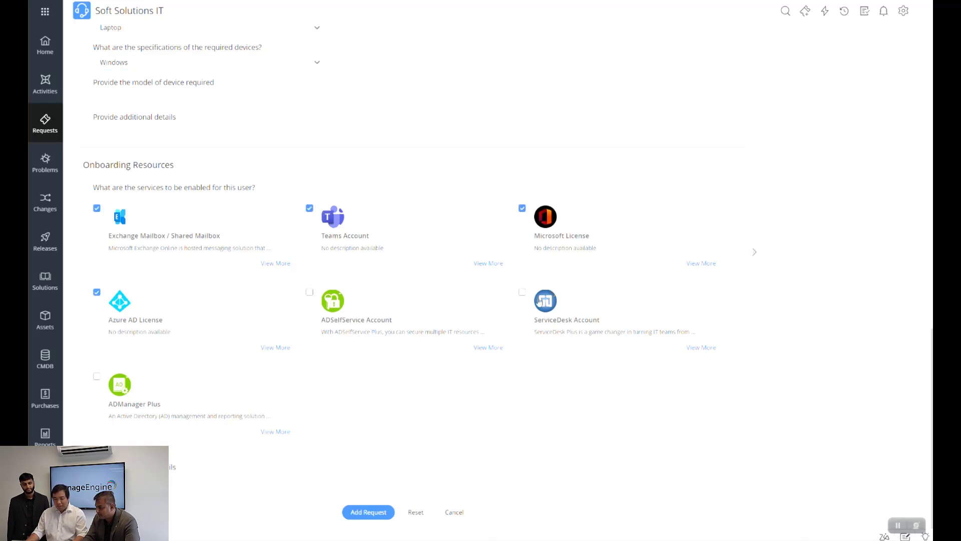
left_click(522, 295)
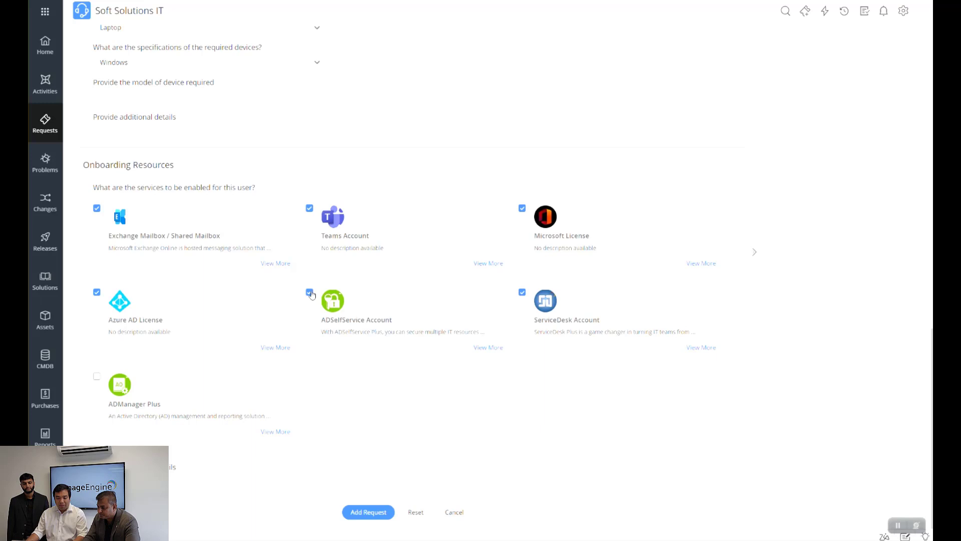
left_click(97, 376)
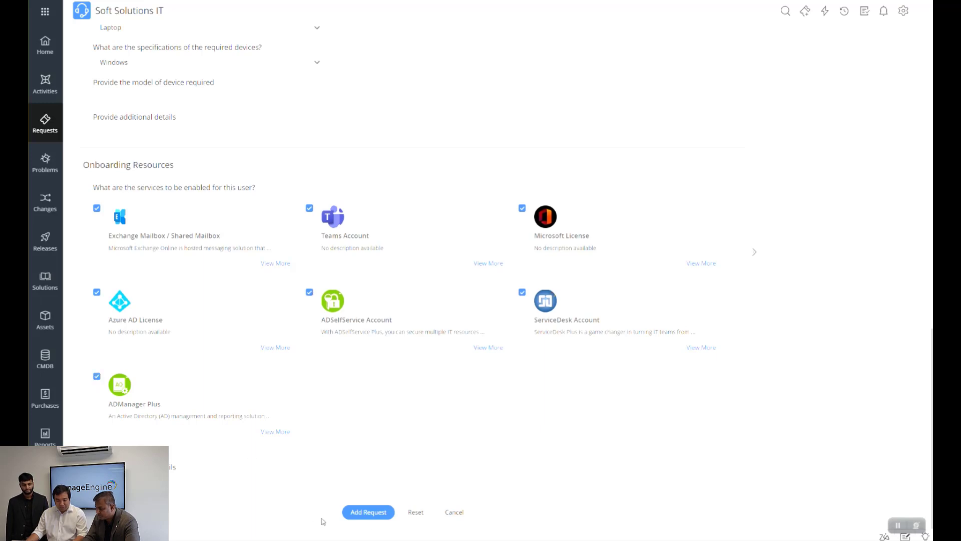
Step: Submit the onboarding request, then switch the list to All My Requests and back to All Requests
left_click(372, 514)
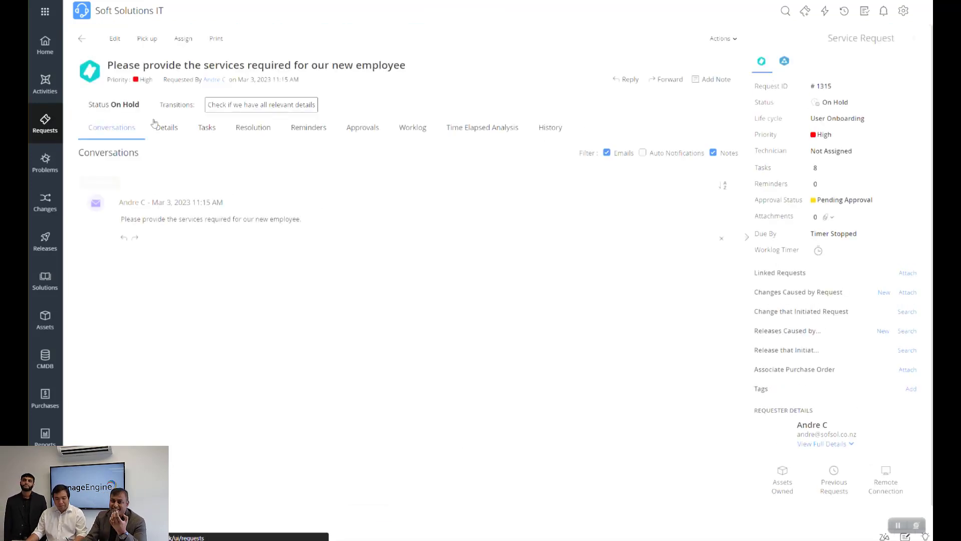
key("alt+Left")
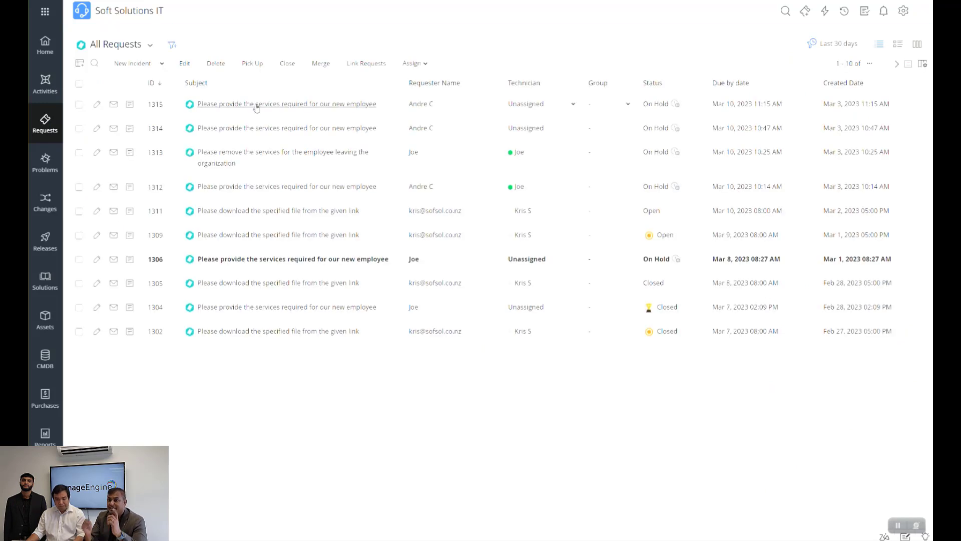
left_click(150, 46)
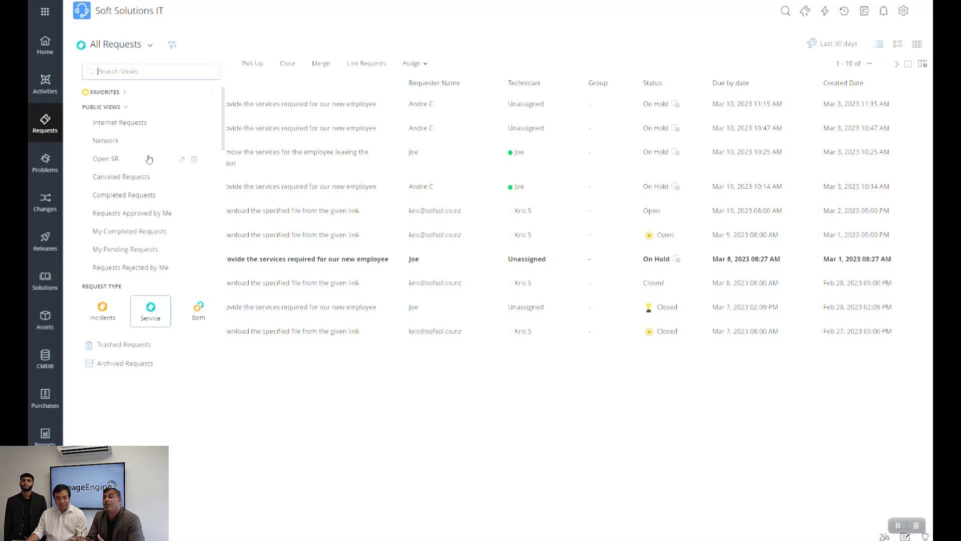
scroll(150, 228, "down", 1)
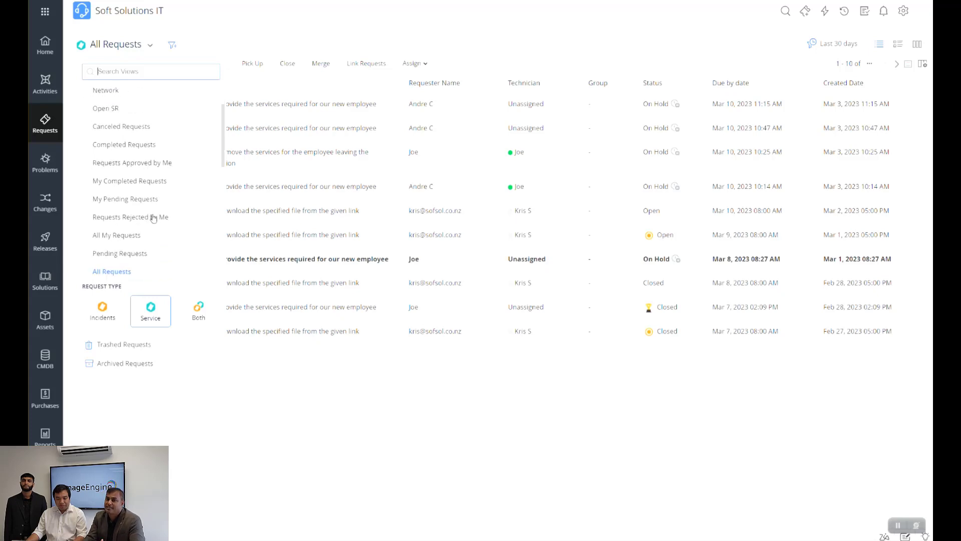
left_click(133, 236)
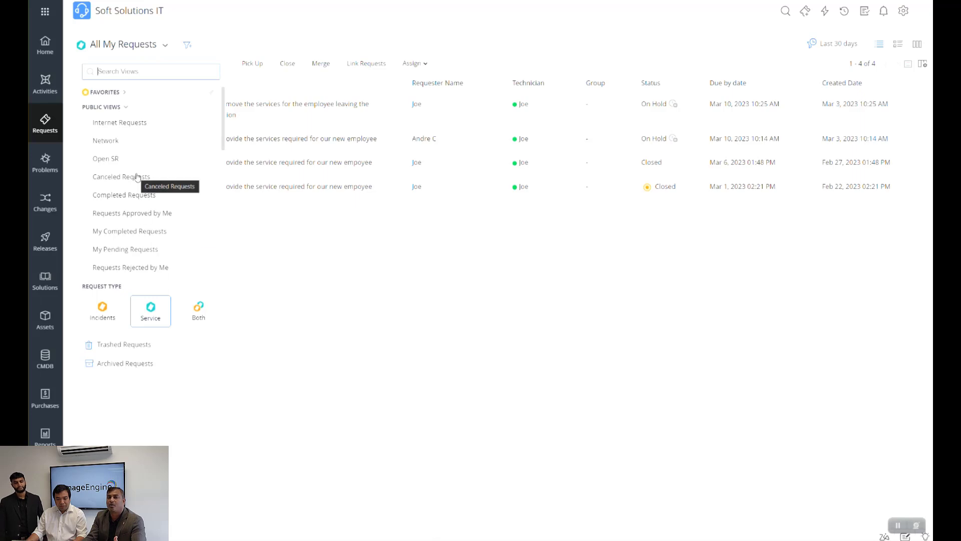
scroll(143, 211, "down", 3)
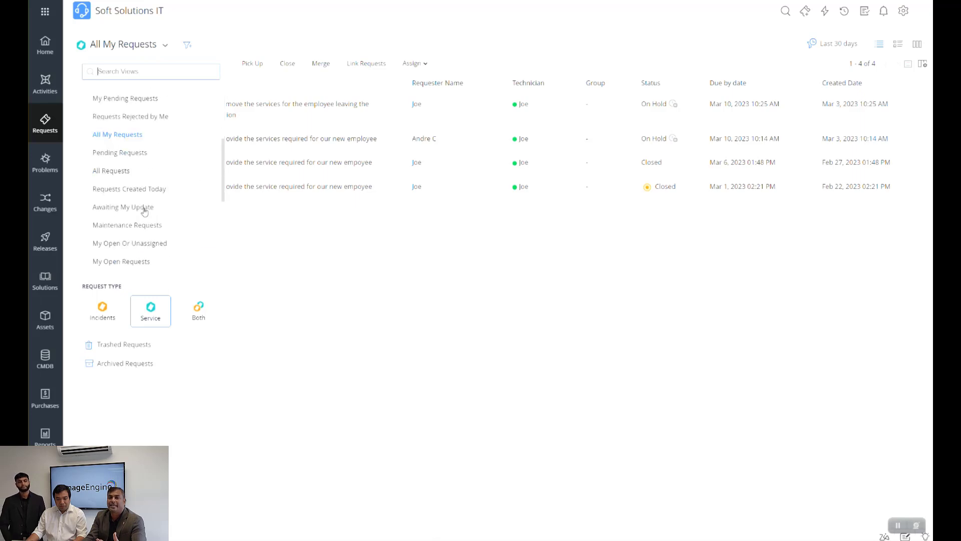
left_click(131, 171)
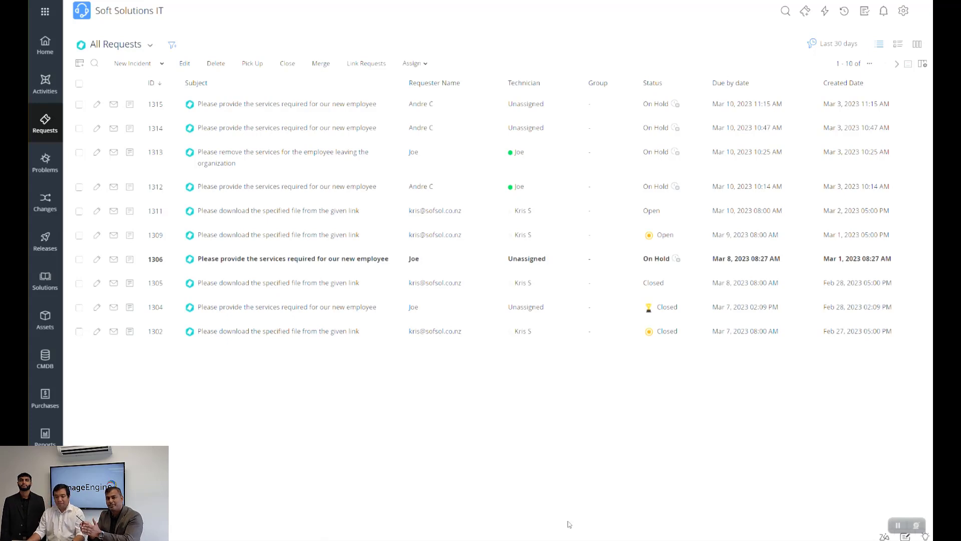
Step: Assign request 1315 to the technician, then open its Details and User Management actions
left_click(573, 104)
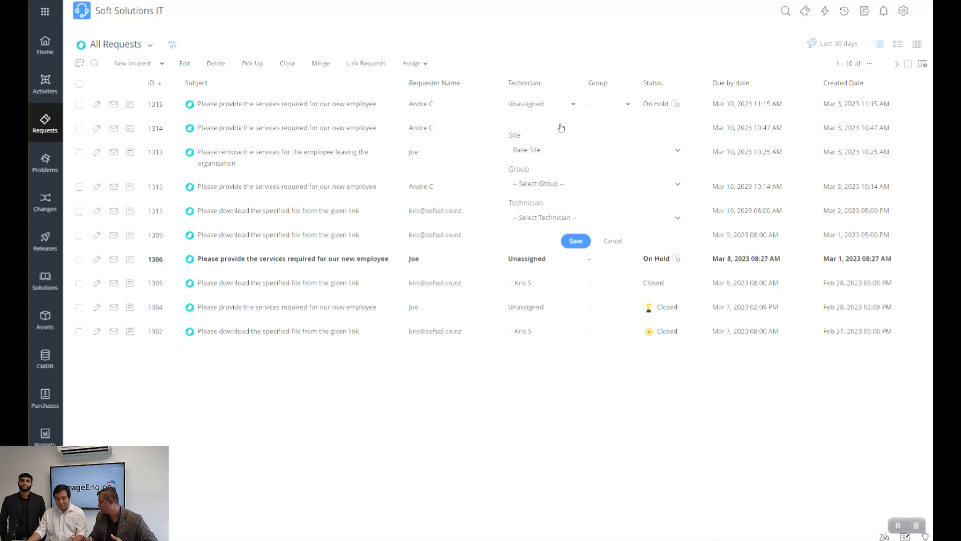
left_click(541, 219)
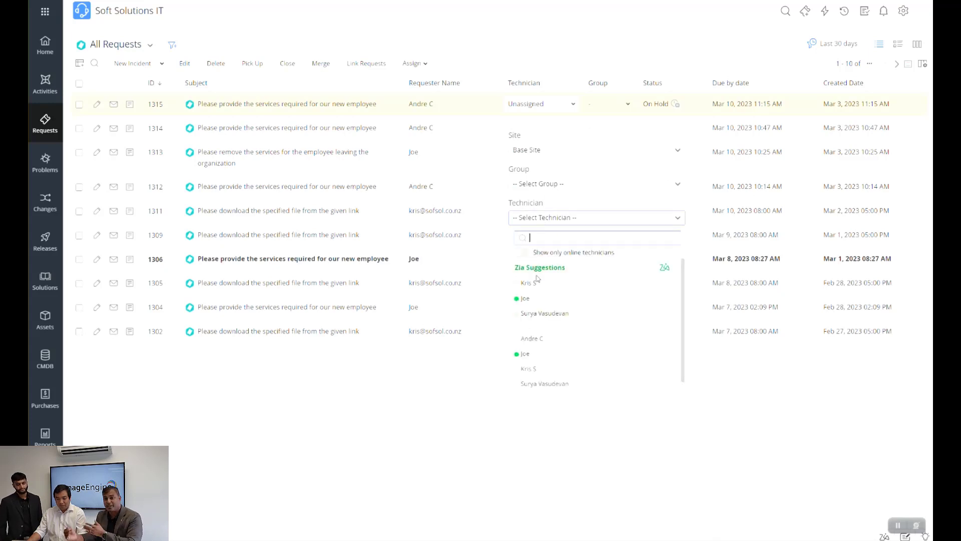
left_click(525, 298)
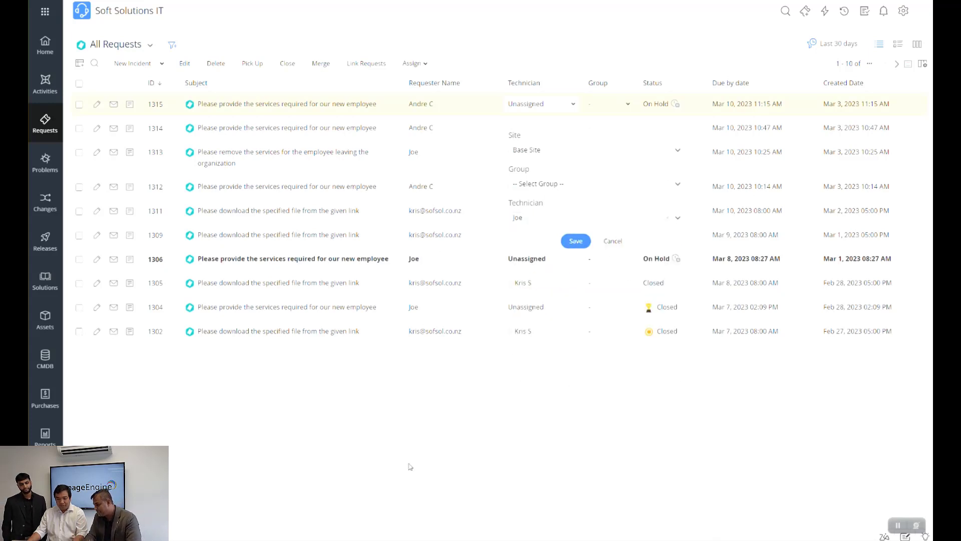
key("Return")
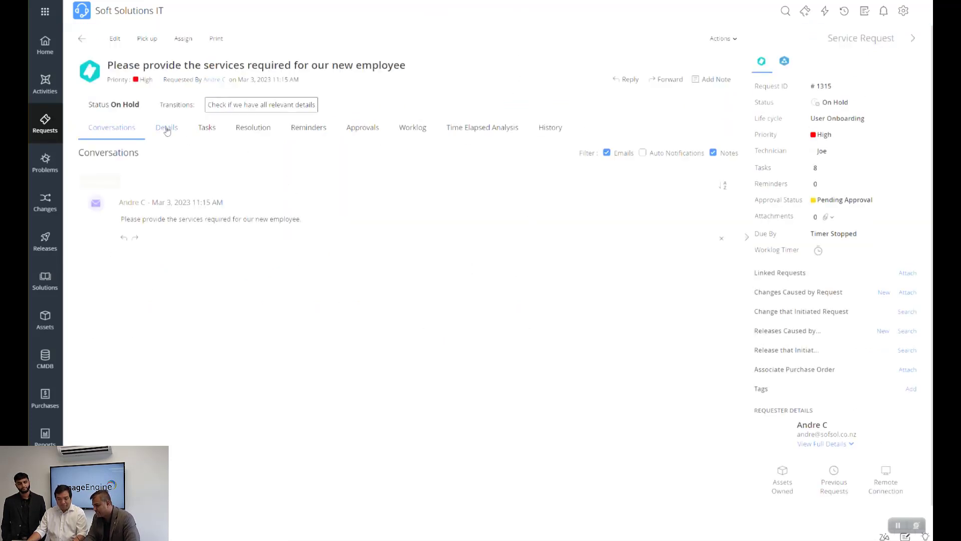
left_click(166, 129)
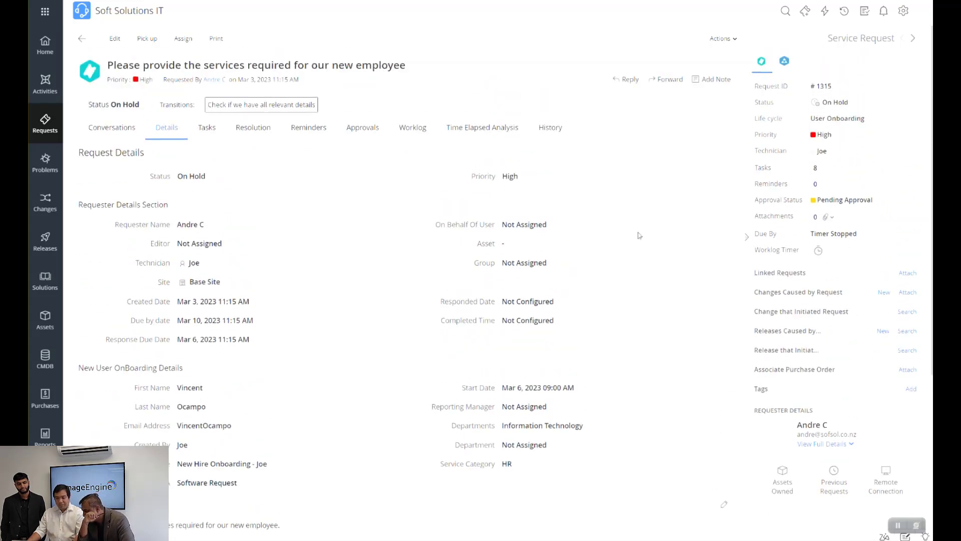
left_click(785, 62)
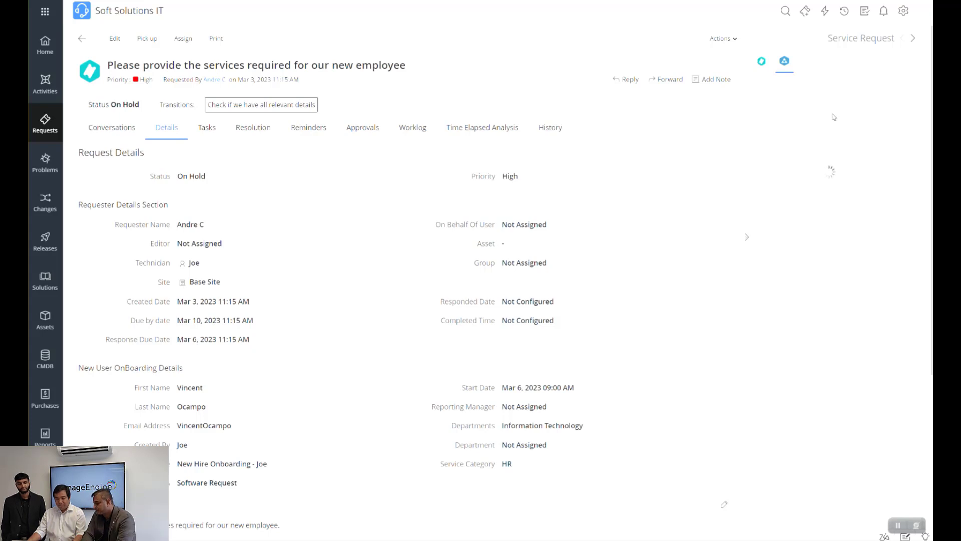
Step: Create the AD user from ADUserCreateUserTemplate - Information Technology with the new hire's names
left_click(789, 106)
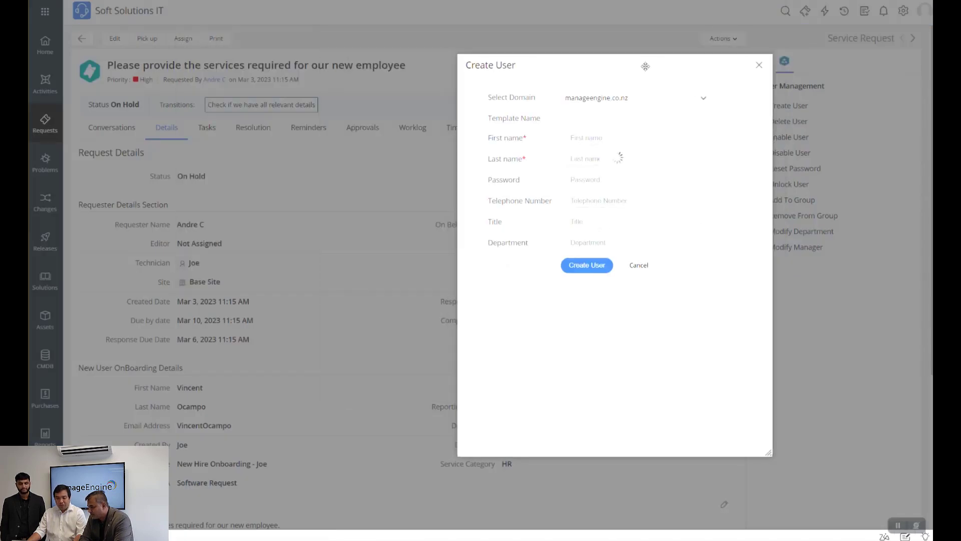
left_click(674, 114)
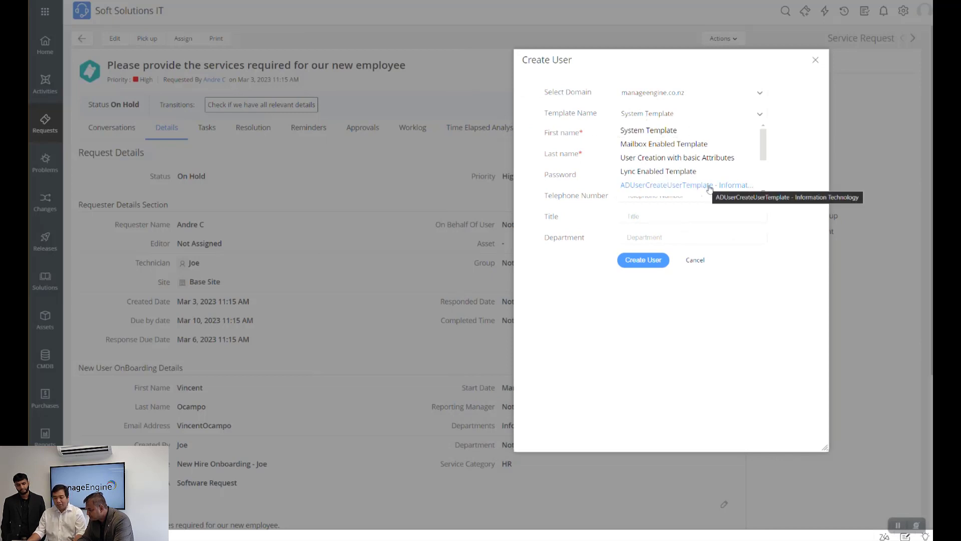
left_click(709, 186)
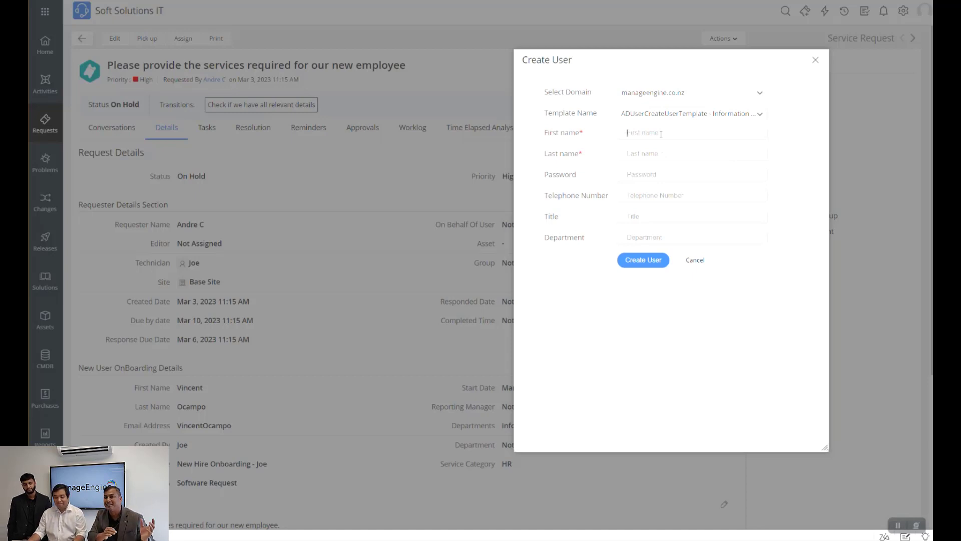
type("Vincent")
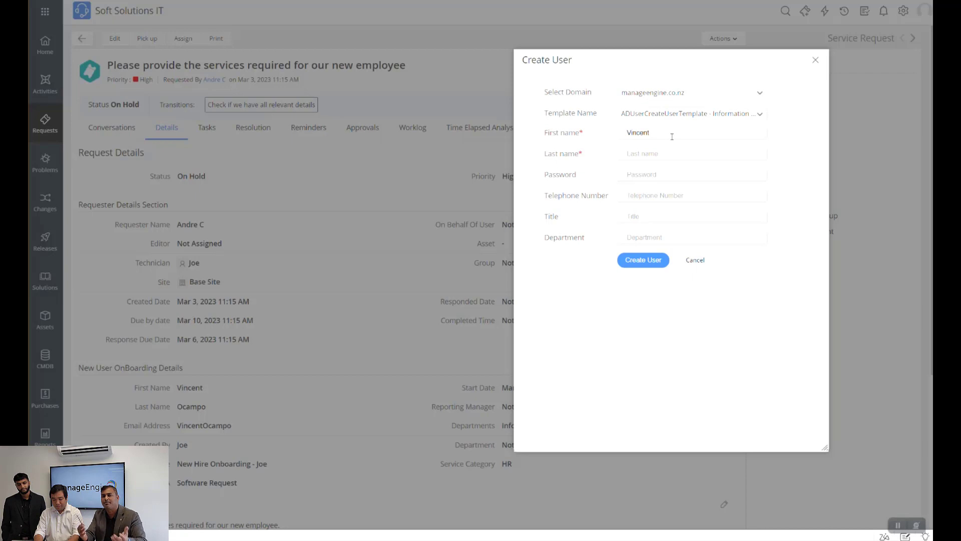
key("Tab")
type("O")
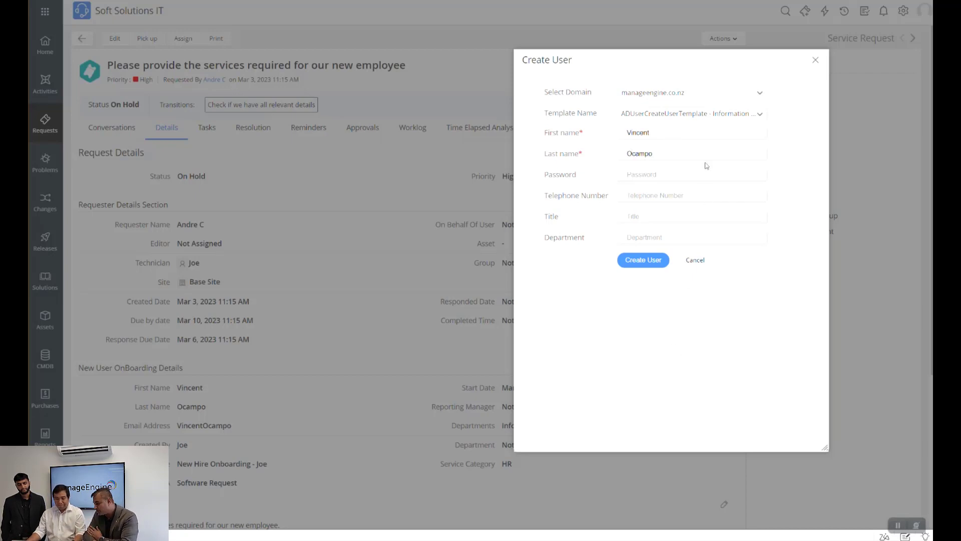
left_click(636, 262)
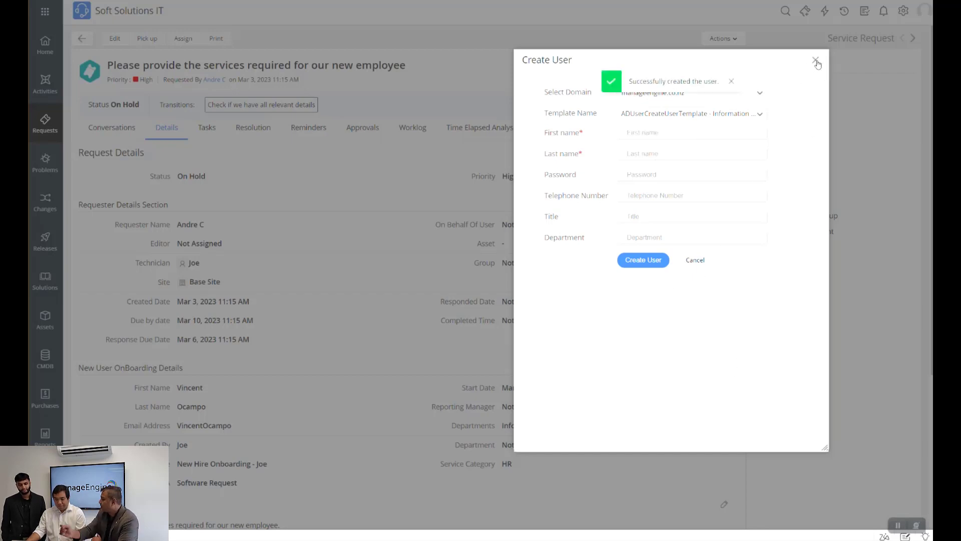
left_click(816, 61)
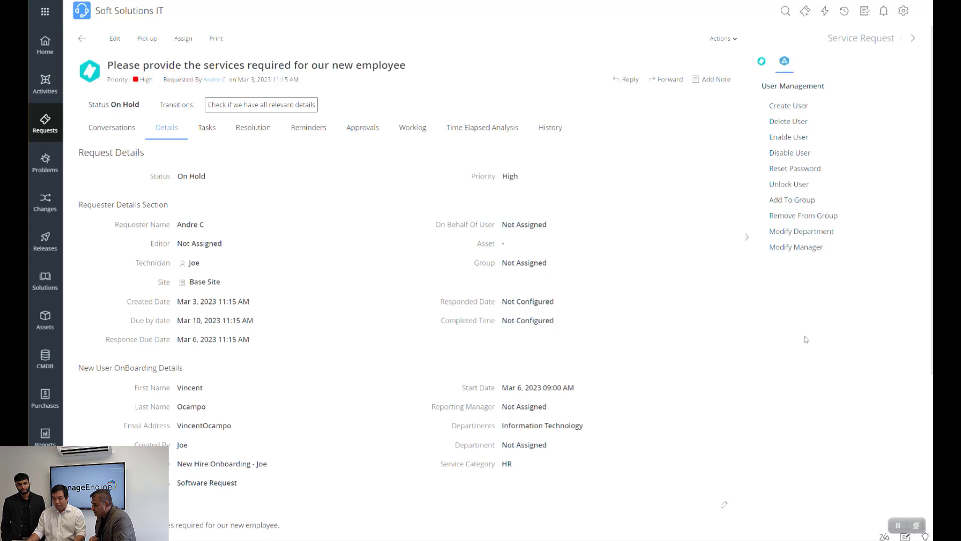
Step: Reset the new hire's AD password with 'Change password at next logon' ticked, then close the window
left_click(787, 171)
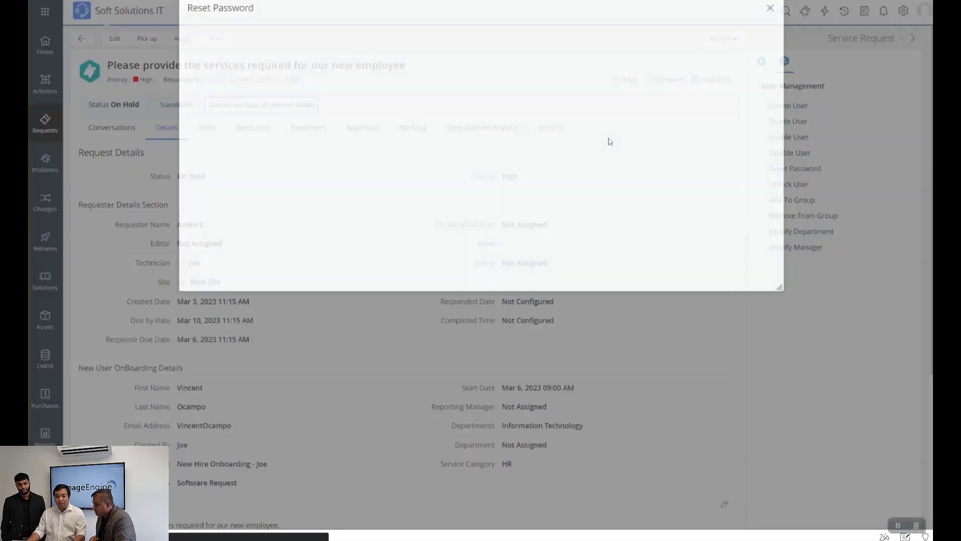
left_click(450, 60)
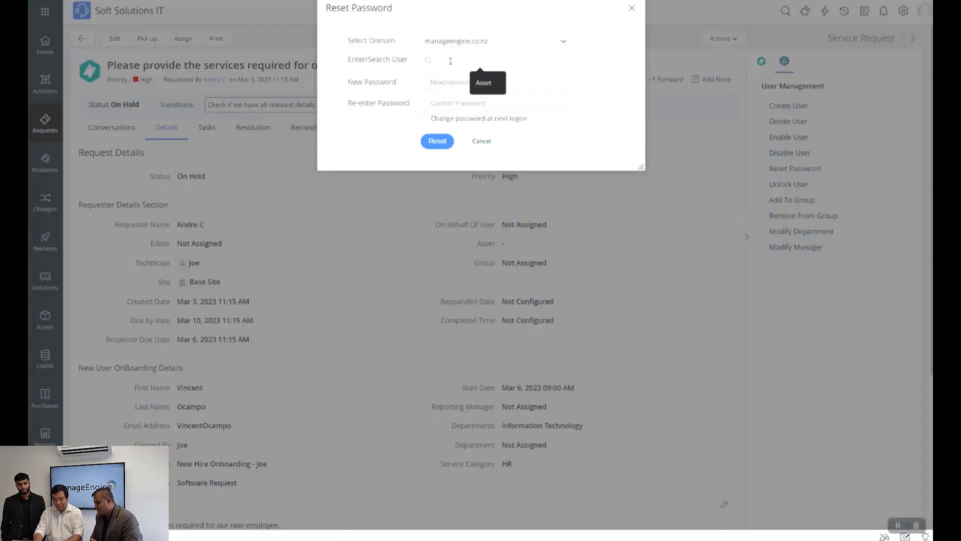
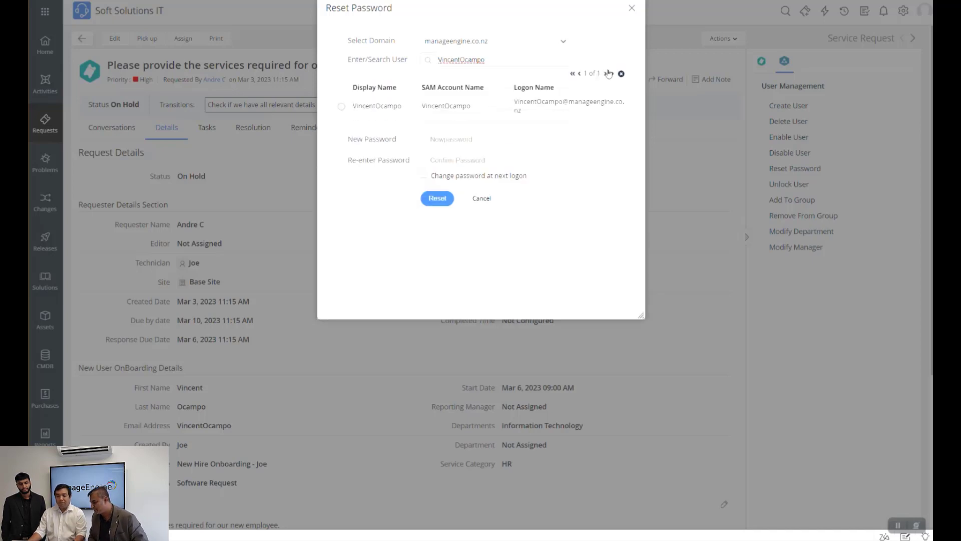
left_click(341, 107)
left_click(472, 140)
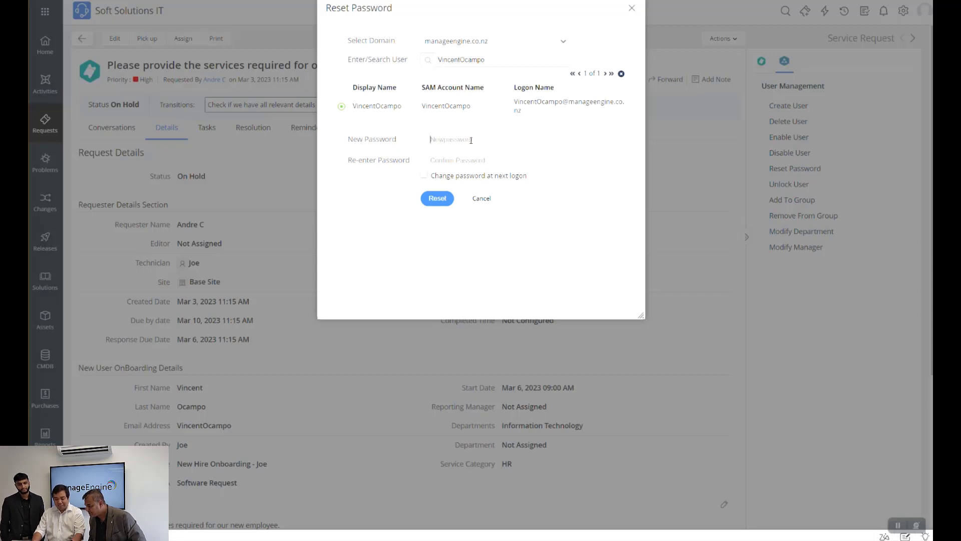
type("P")
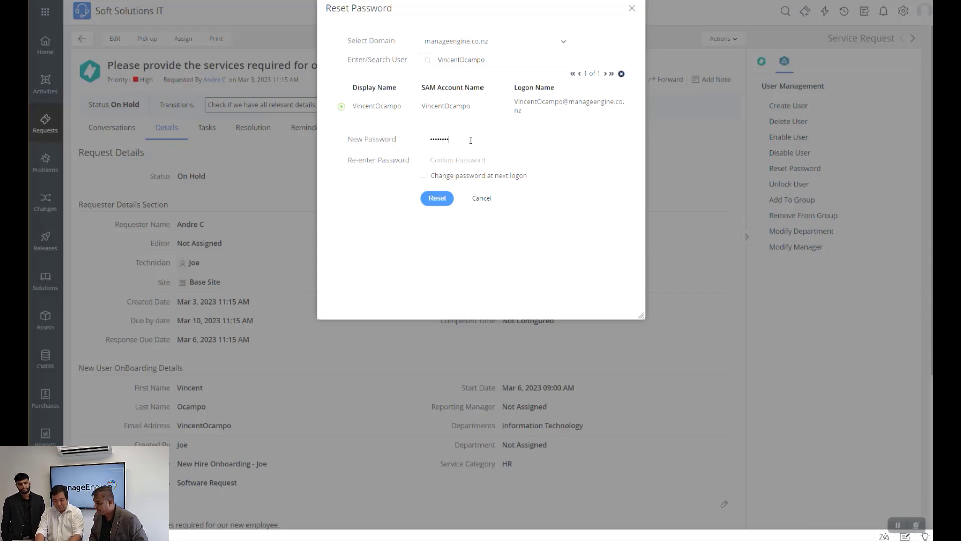
key("Tab")
type("P")
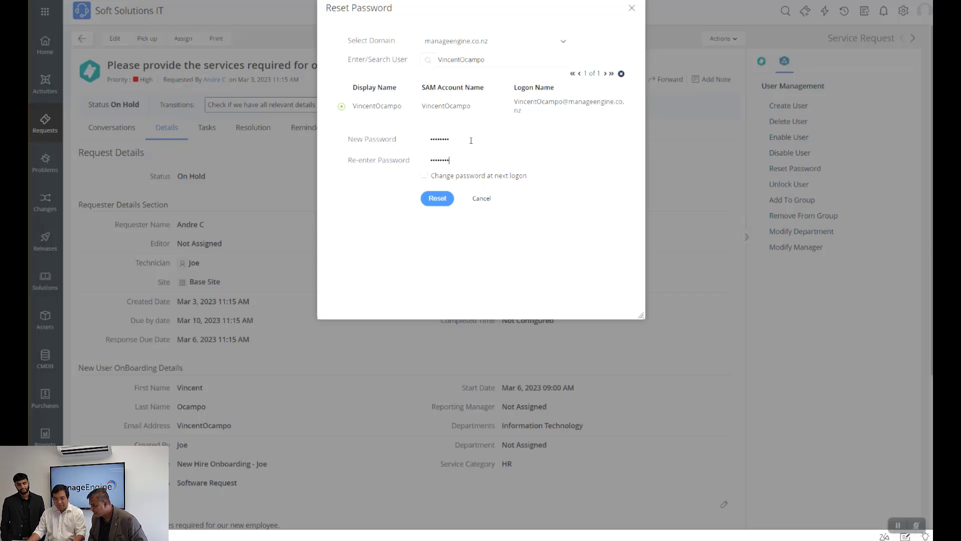
left_click(423, 175)
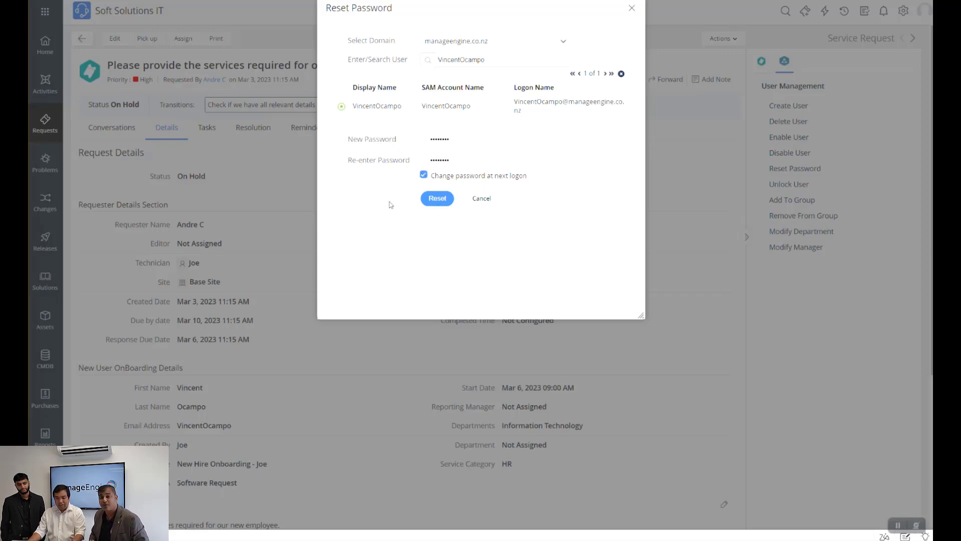
left_click(437, 199)
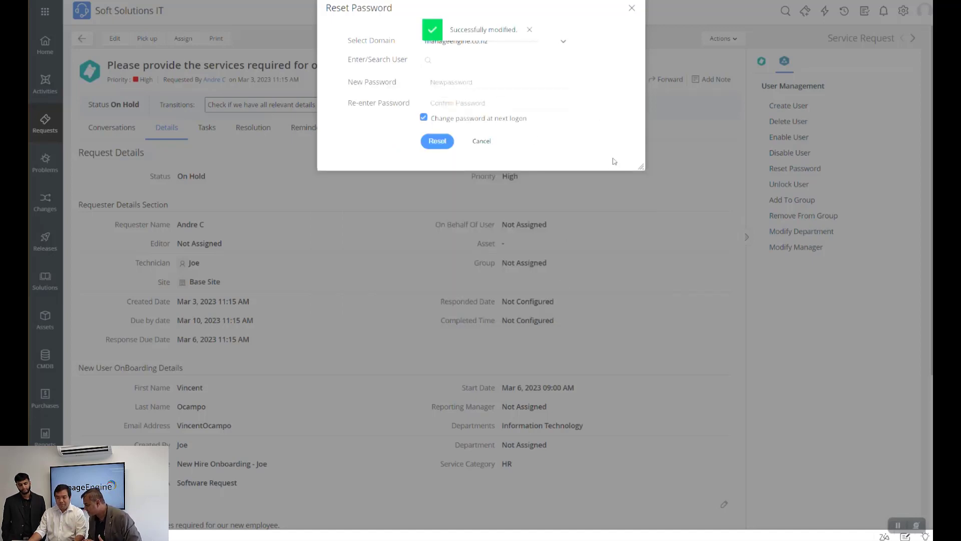
left_click(632, 9)
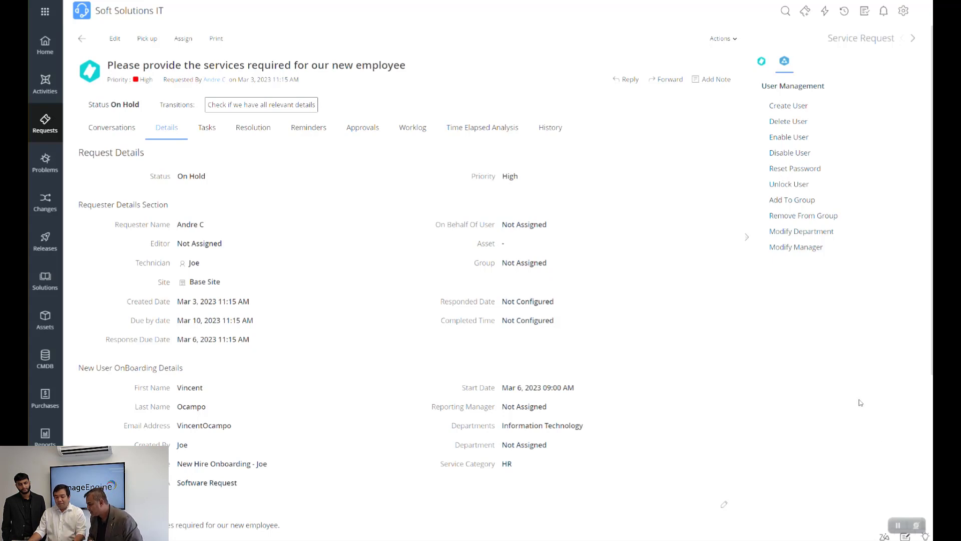
Step: Find the new employee by name in the Disable User dialog and disable their AD account
left_click(790, 153)
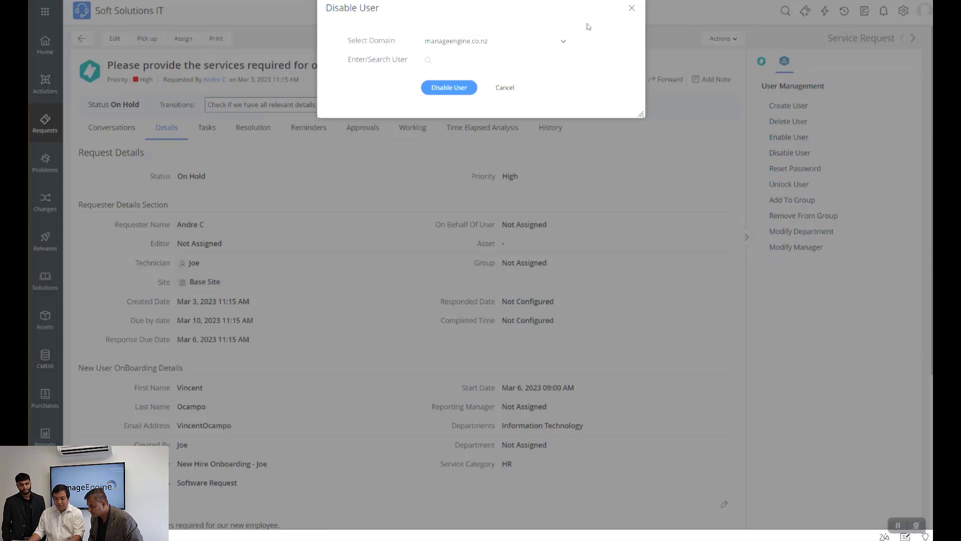
left_click(452, 60)
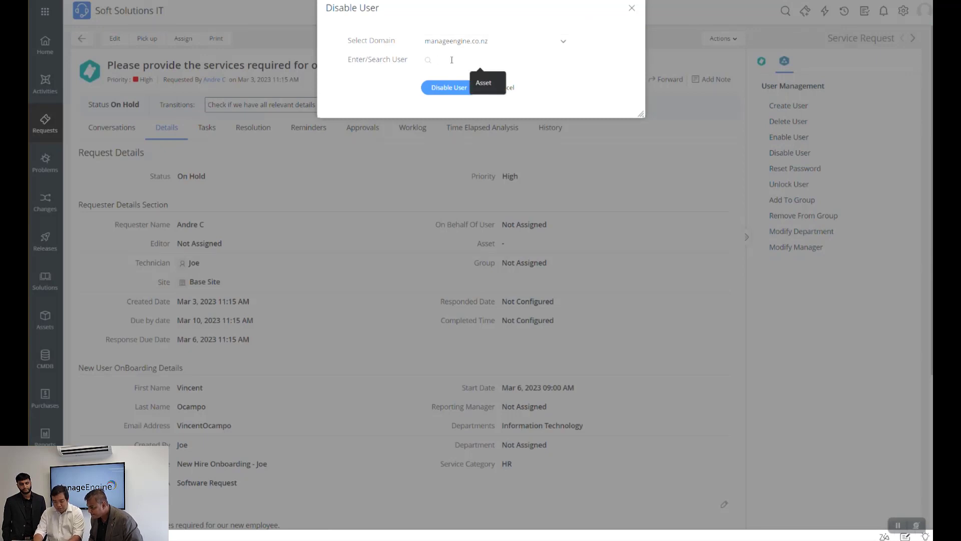
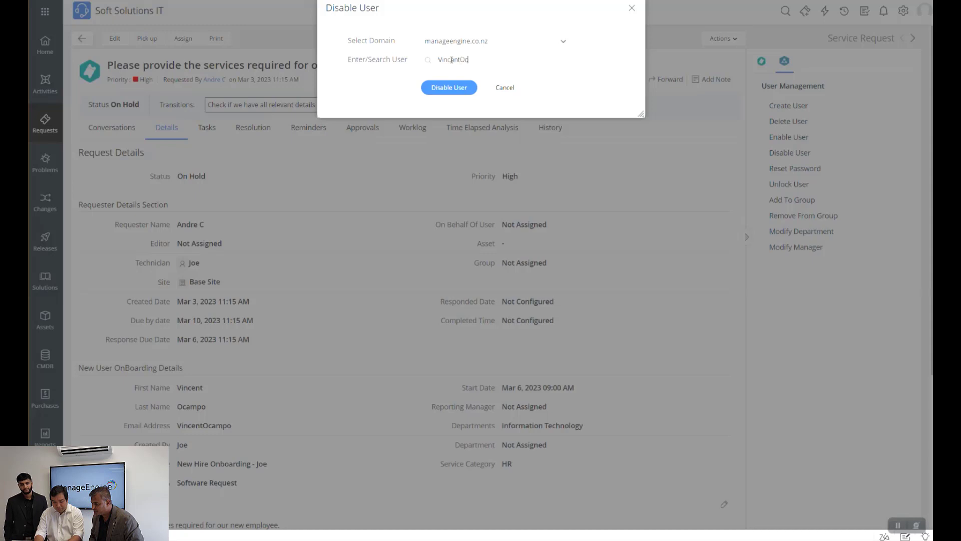
left_click(445, 88)
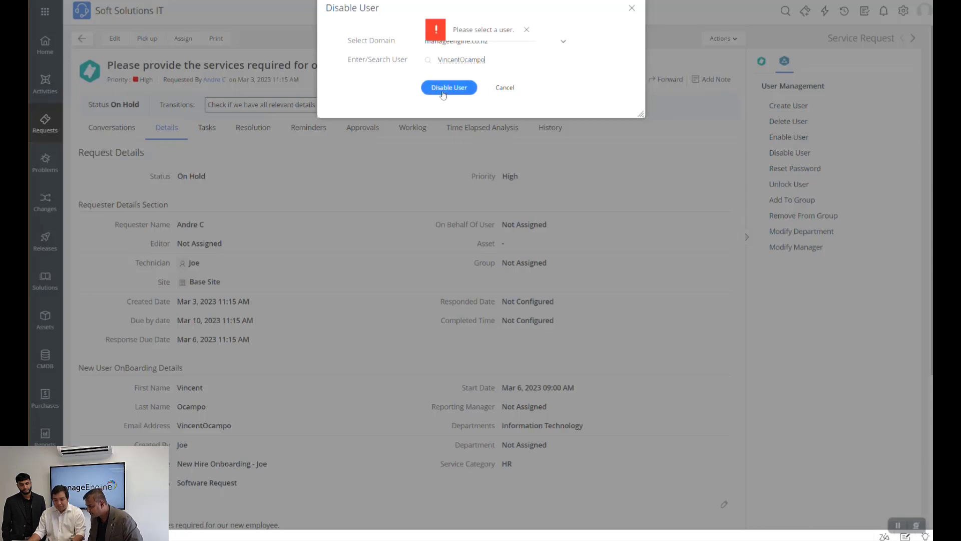
left_click(527, 30)
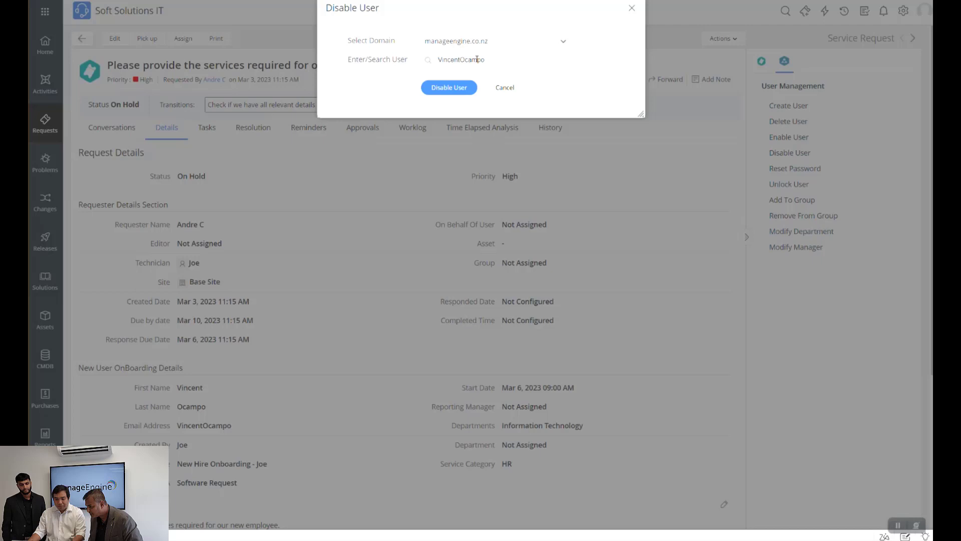
key("Return")
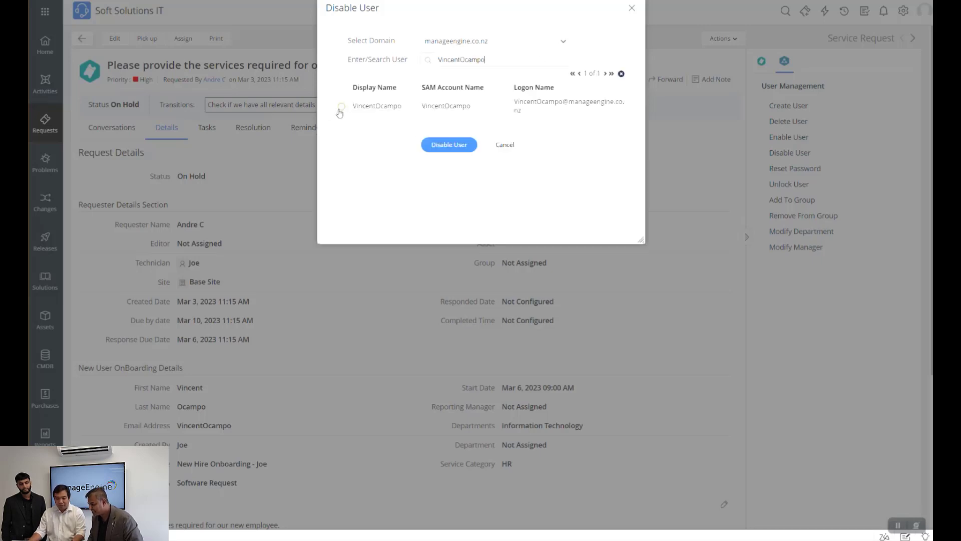
left_click(341, 106)
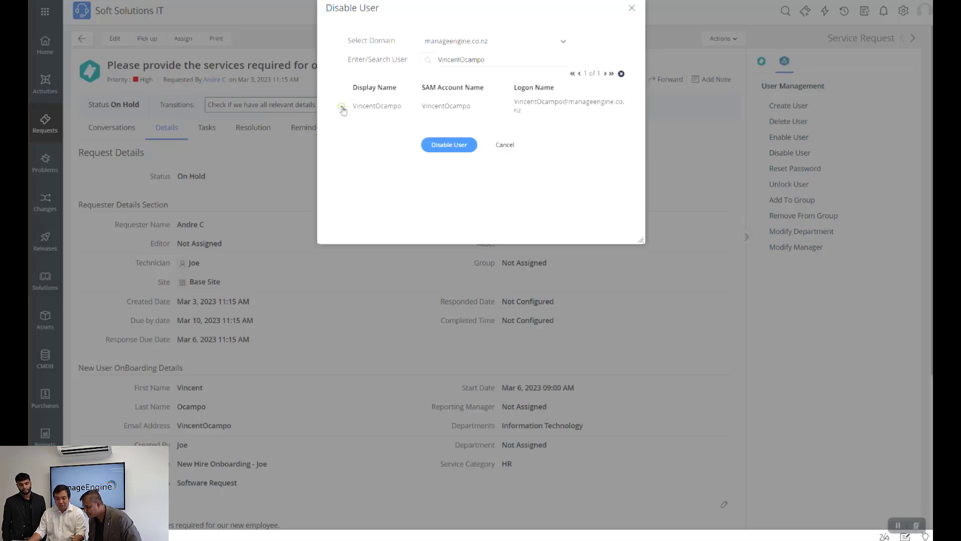
left_click(442, 147)
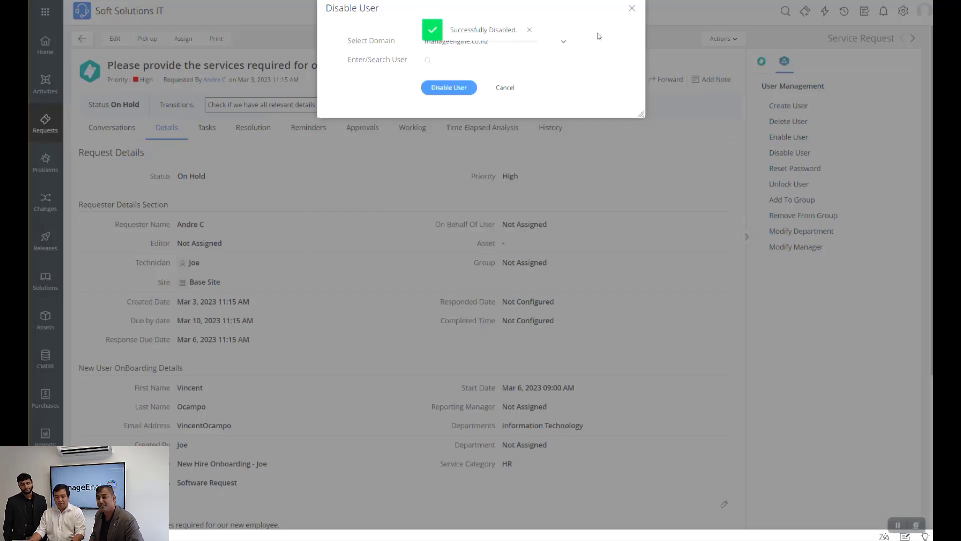
left_click(633, 9)
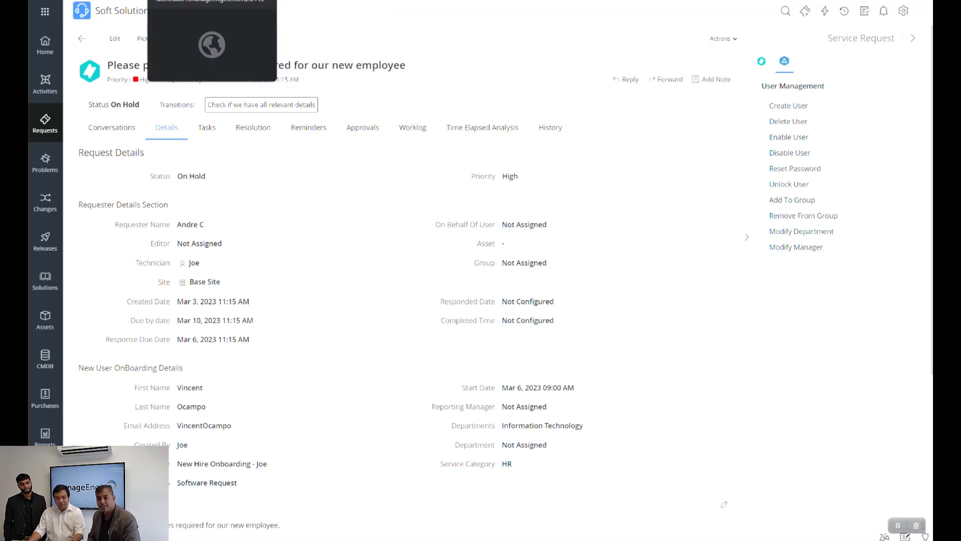
Step: In ADManager Plus, open the Scheduled Automation list and review the automatable AD routines overview
key("alt+Tab")
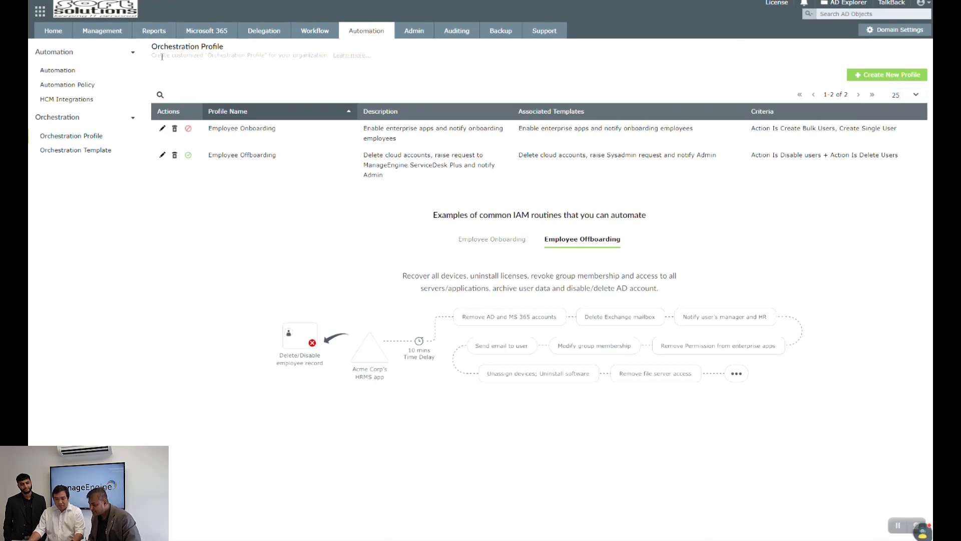
left_click(361, 34)
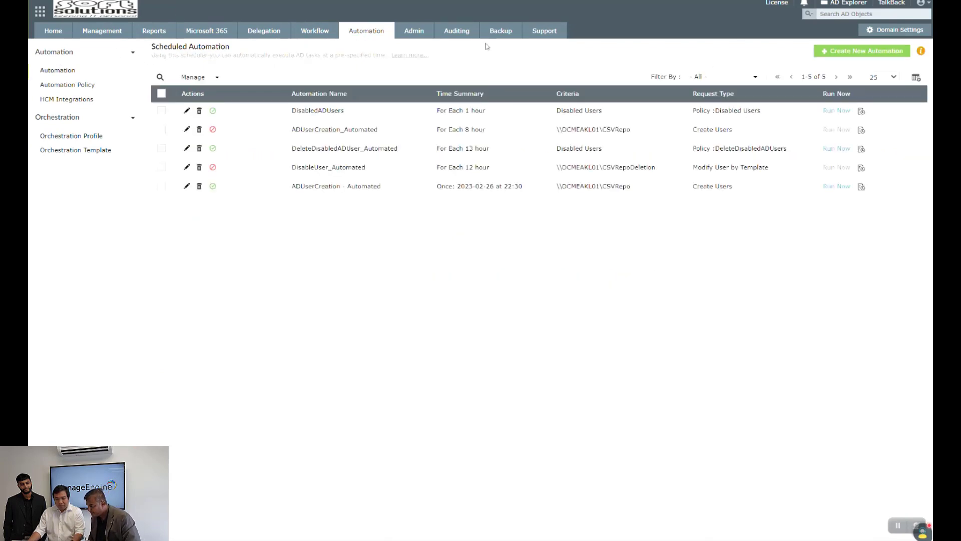
left_click(920, 51)
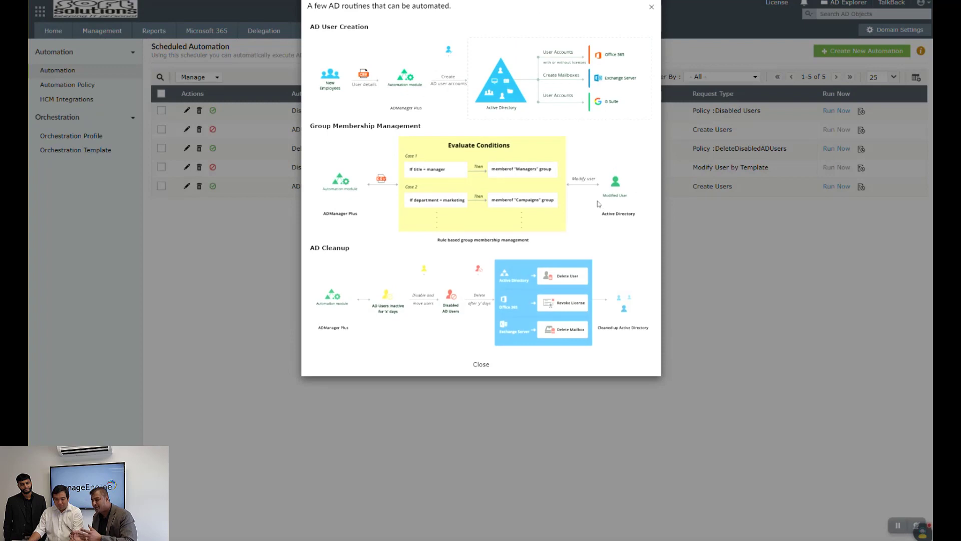
key("ctrl+plus")
key("ctrl+plus")
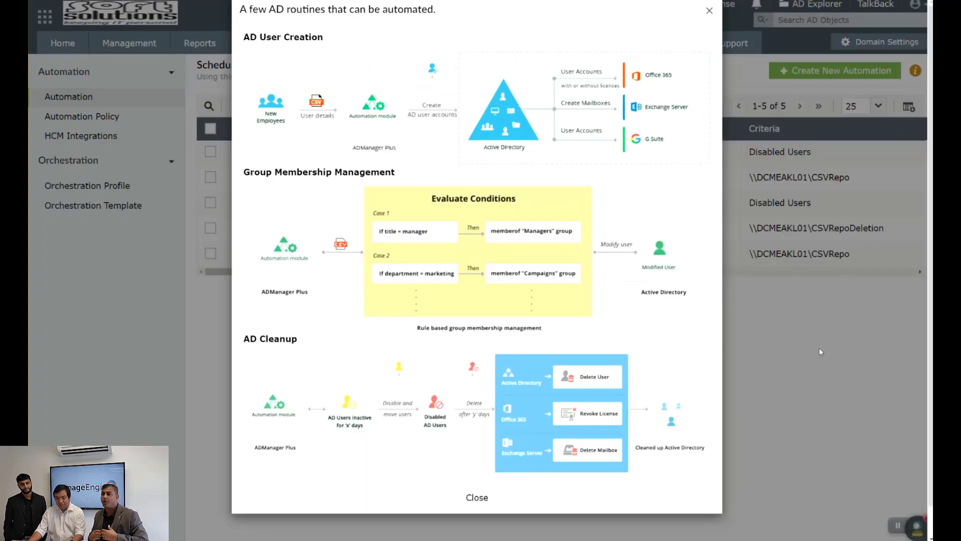
key("ctrl+plus")
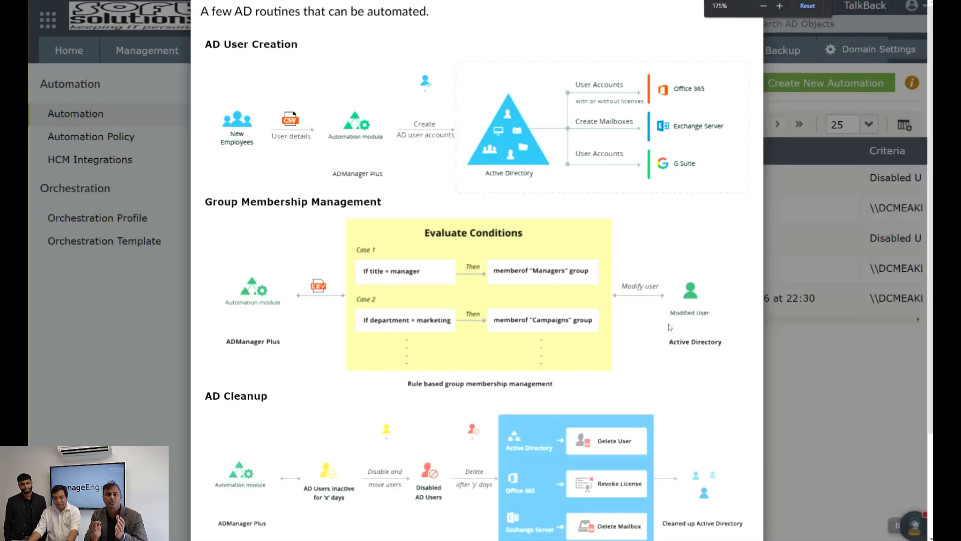
key("ctrl+minus")
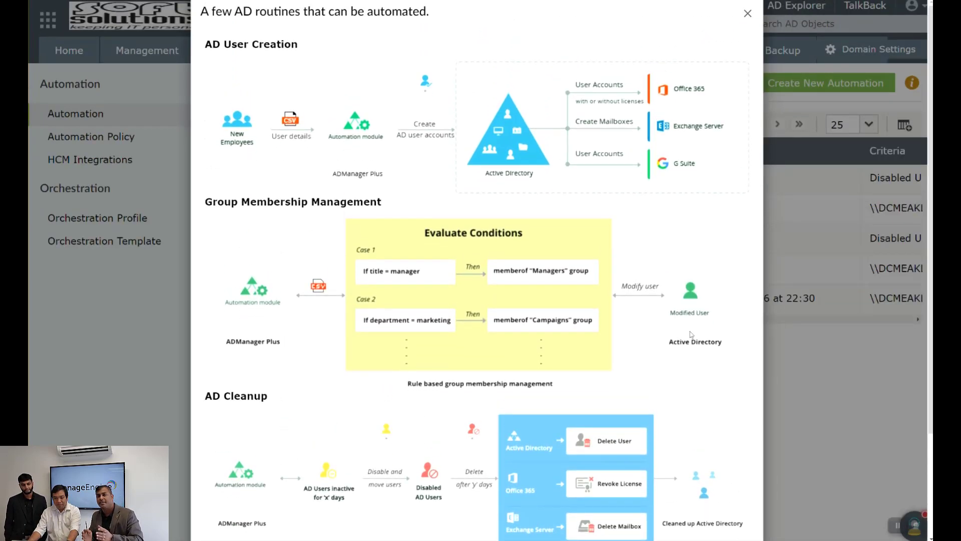
key("ctrl+minus")
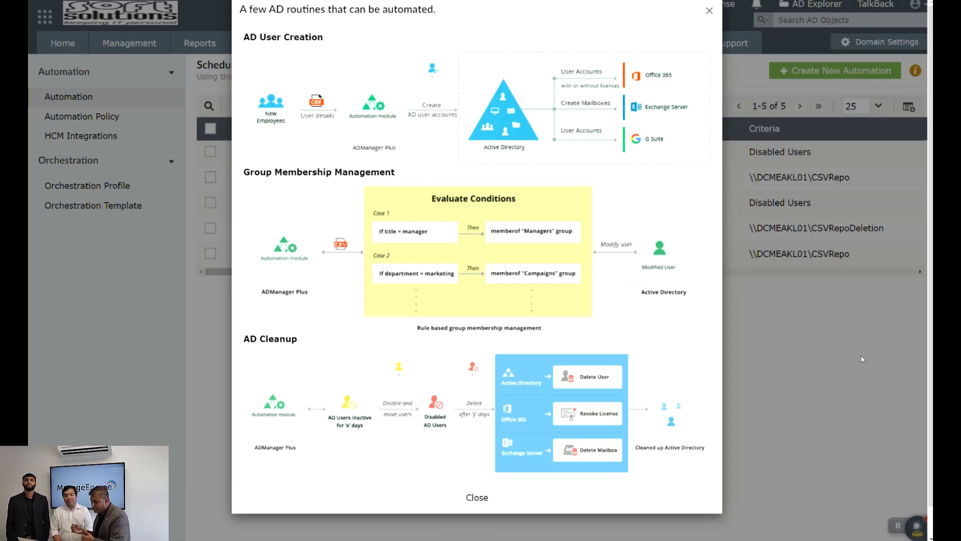
left_click(709, 11)
Step: Open Orchestration Profile and display the Employee Offboarding example workflow
left_click(93, 186)
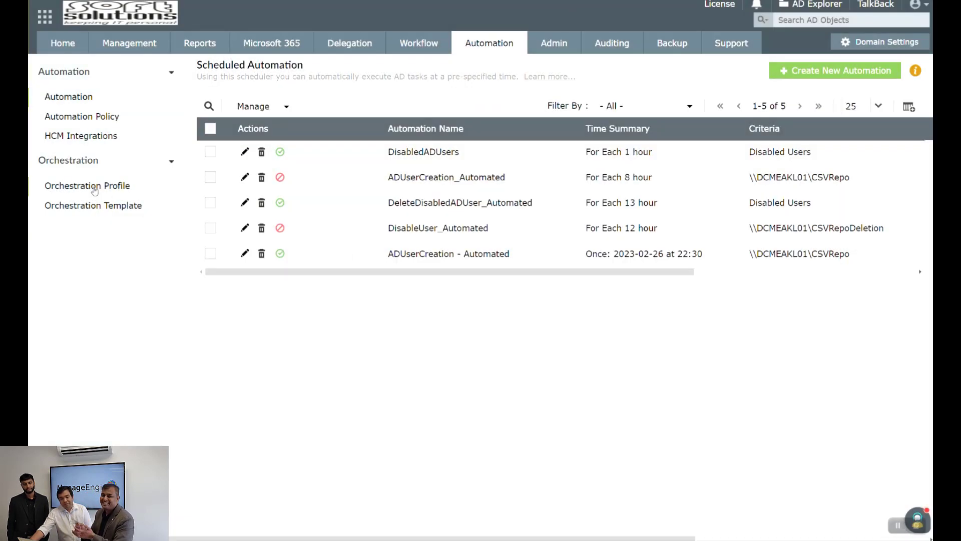
scroll(811, 343, "down", 1)
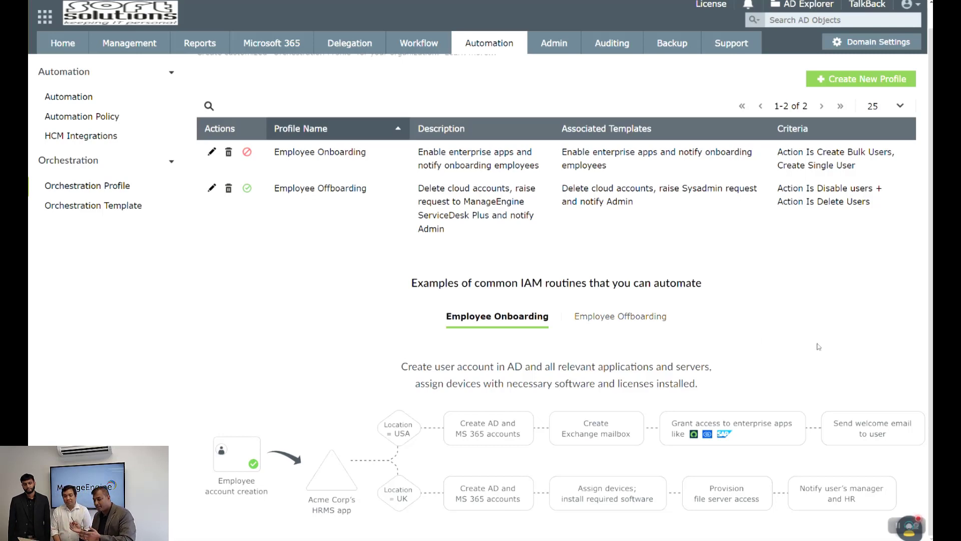
left_click(599, 312)
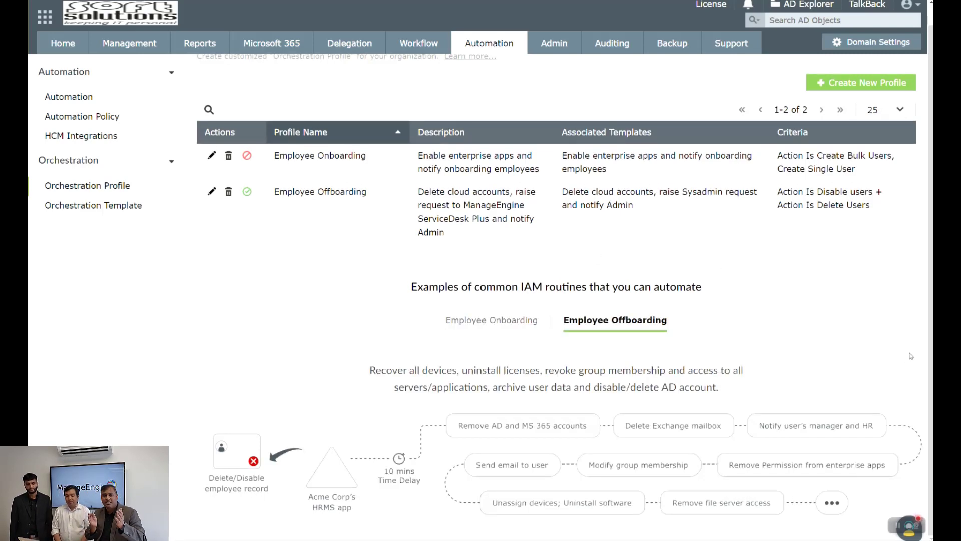